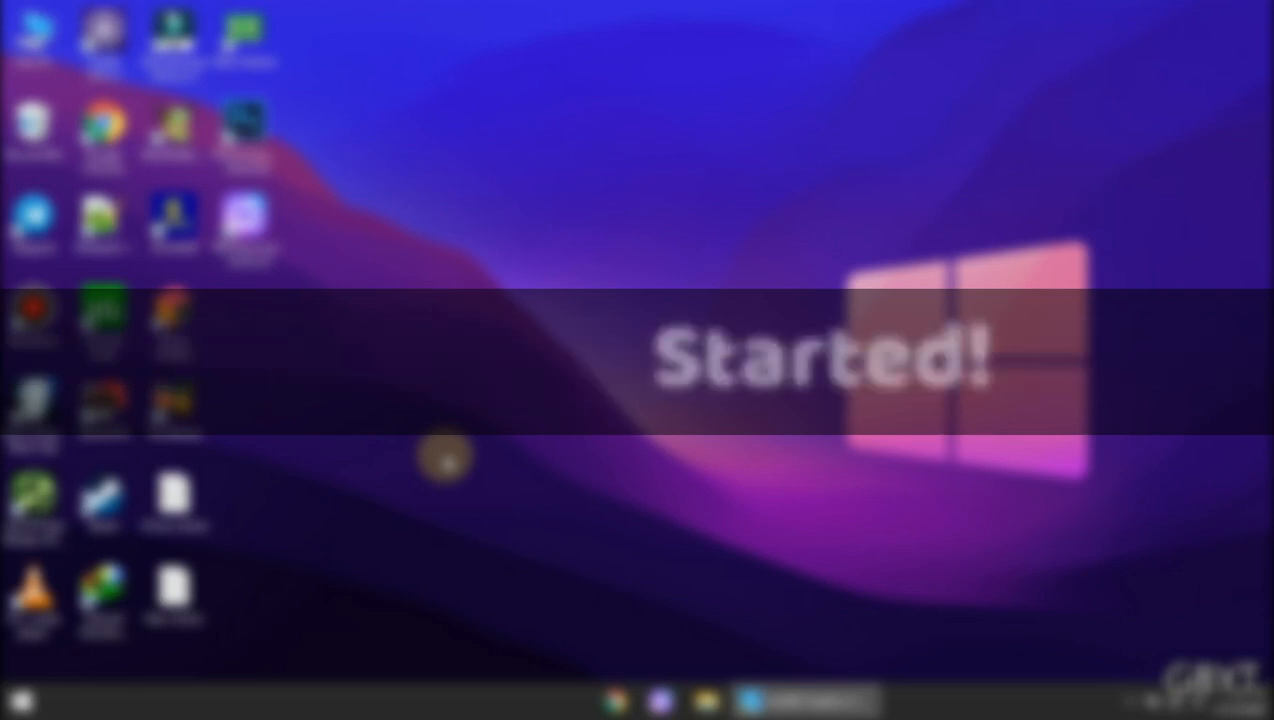
- Refresh the desktop and open Graphics Properties, showing the control panel's home page in a maximized window
right_click(643, 240)
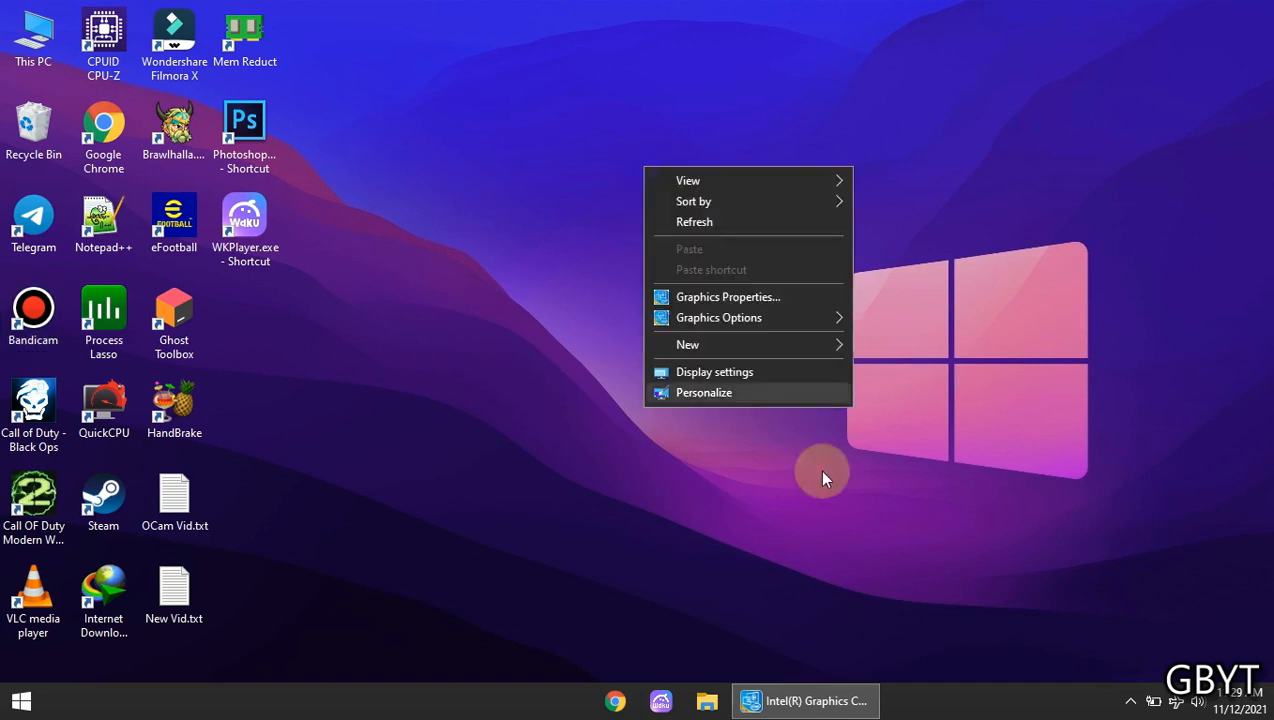
left_click(718, 222)
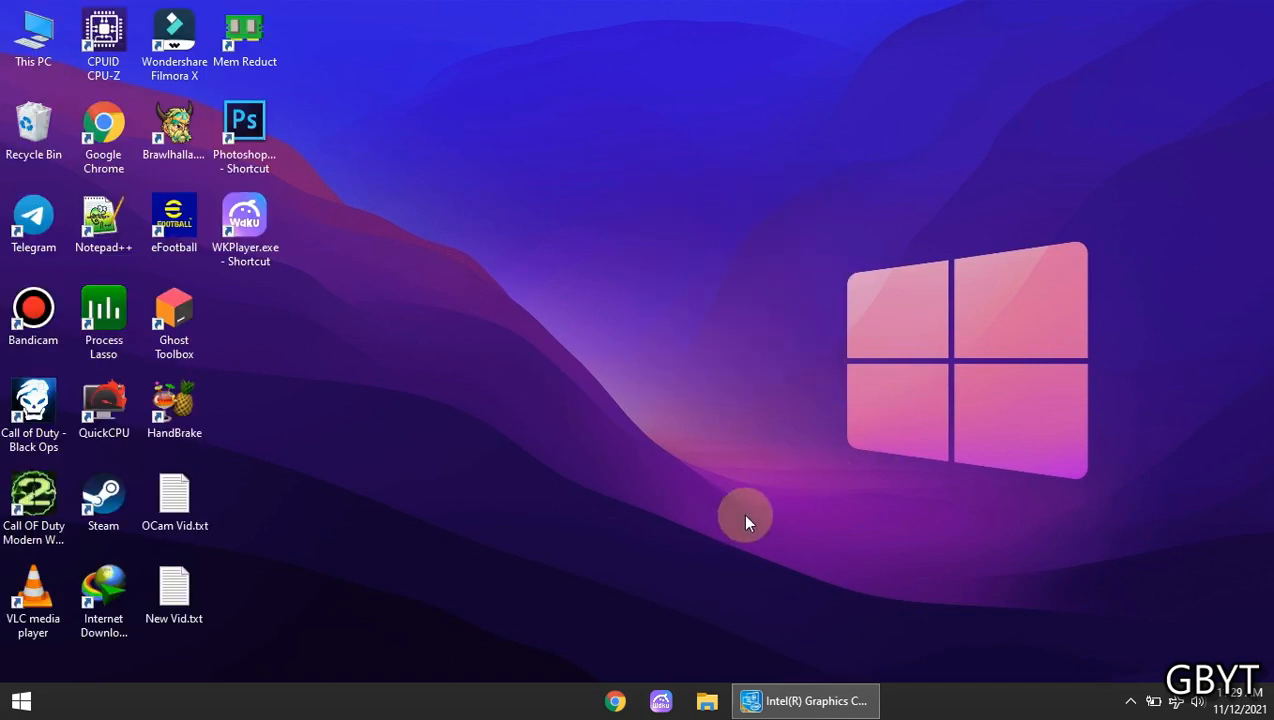
right_click(670, 294)
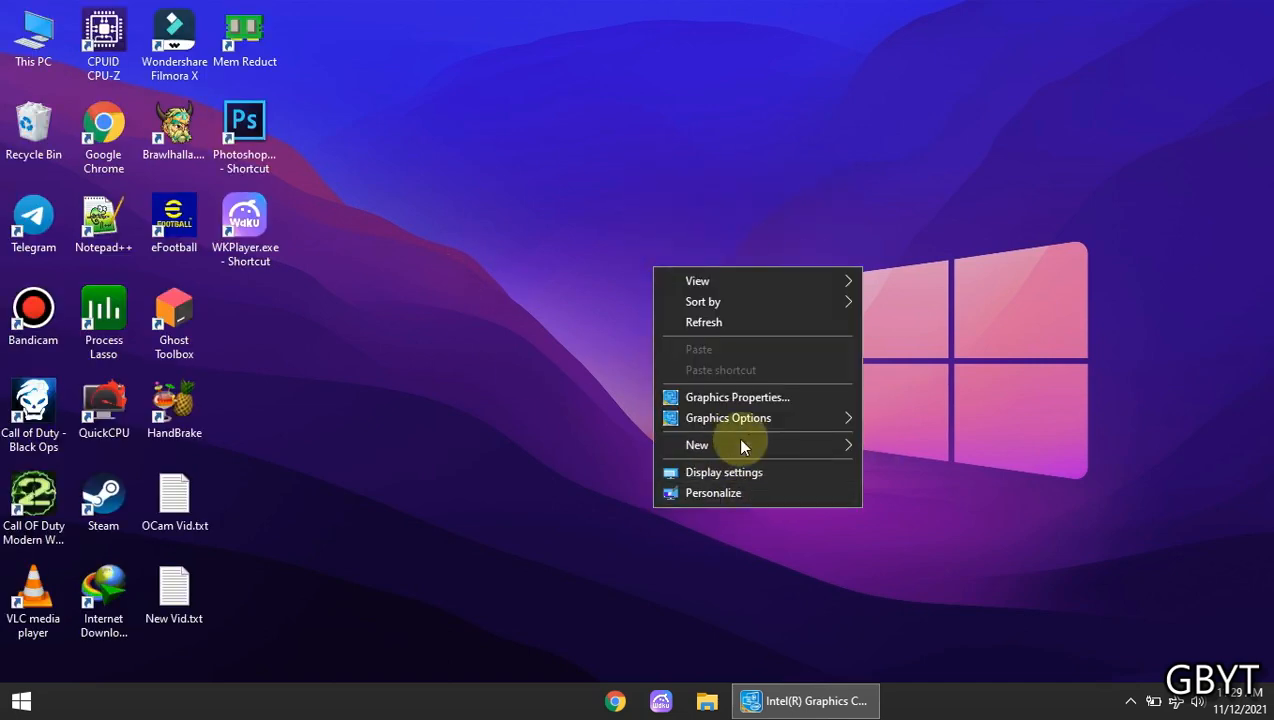
left_click(705, 399)
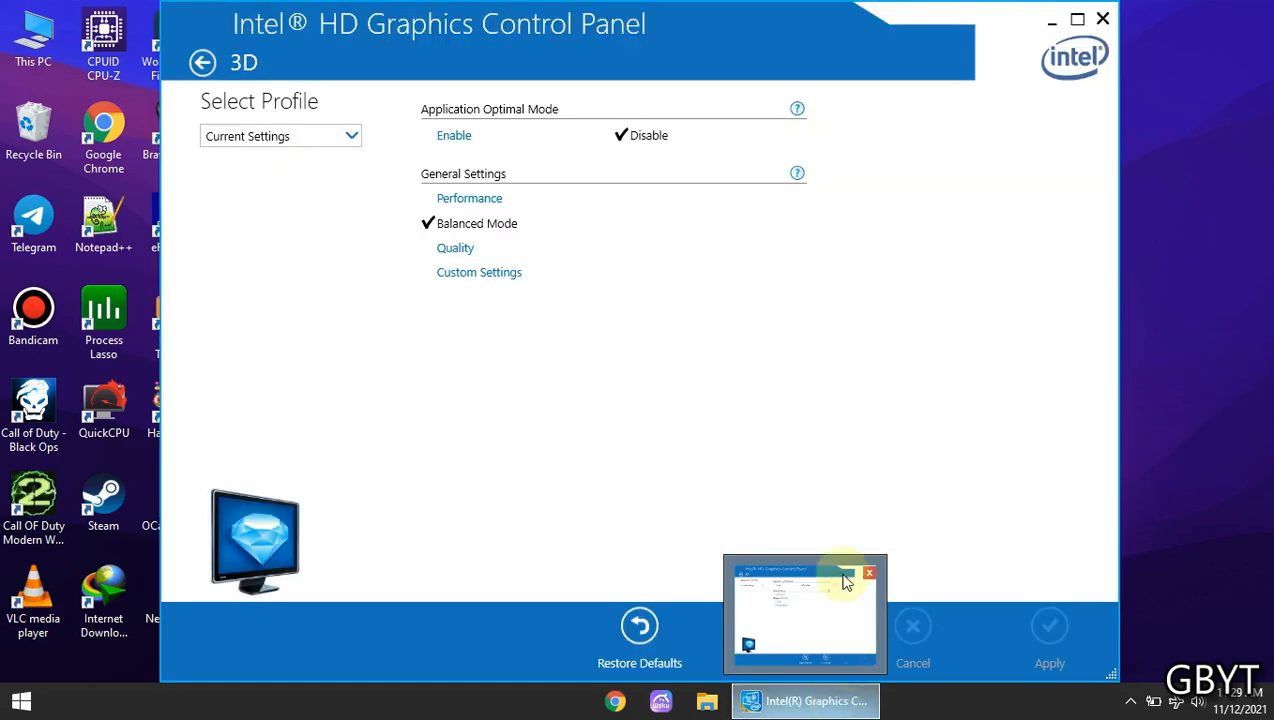
left_click(203, 63)
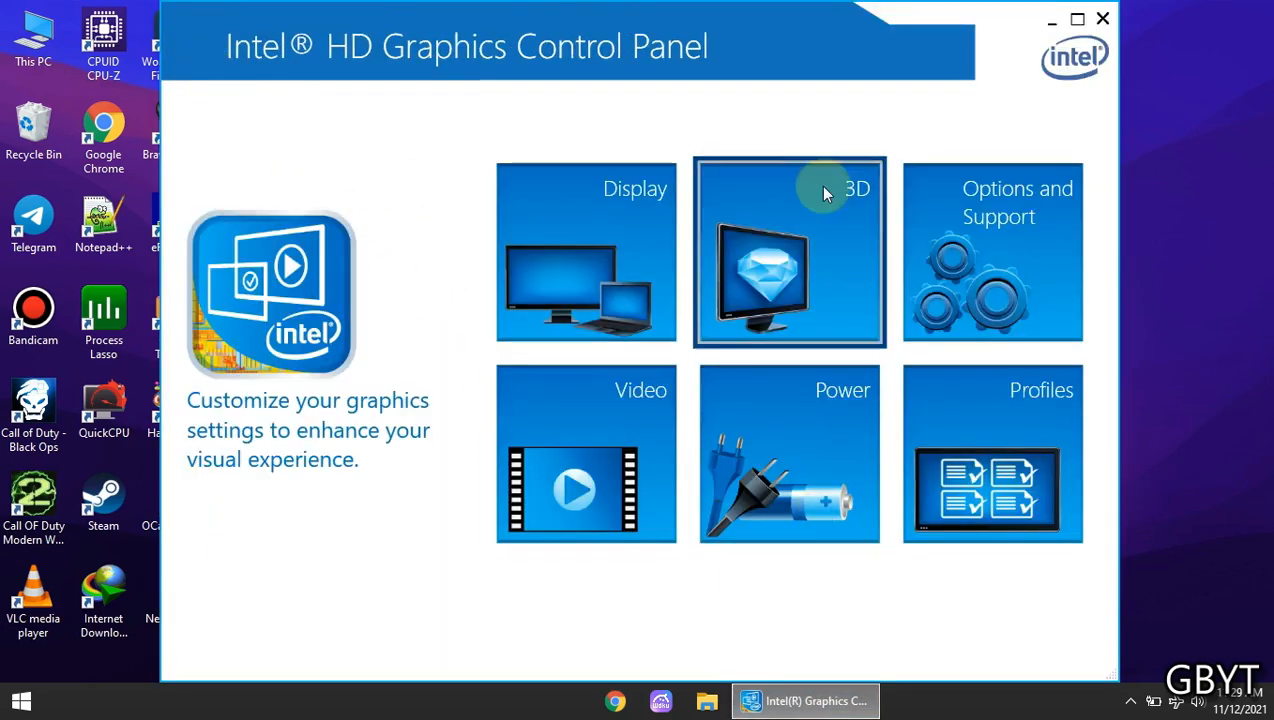
left_click(1080, 22)
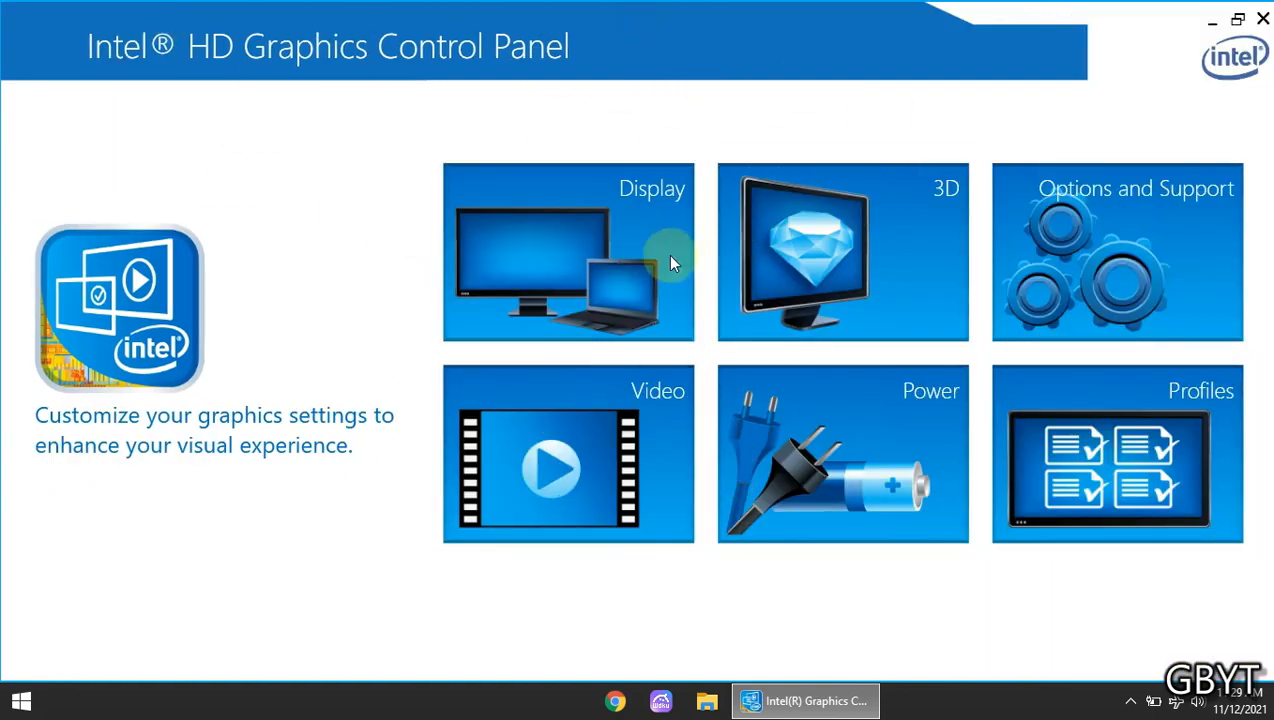
- Look over the Display settings and the Profiles page, returning to the home page after each
left_click(557, 250)
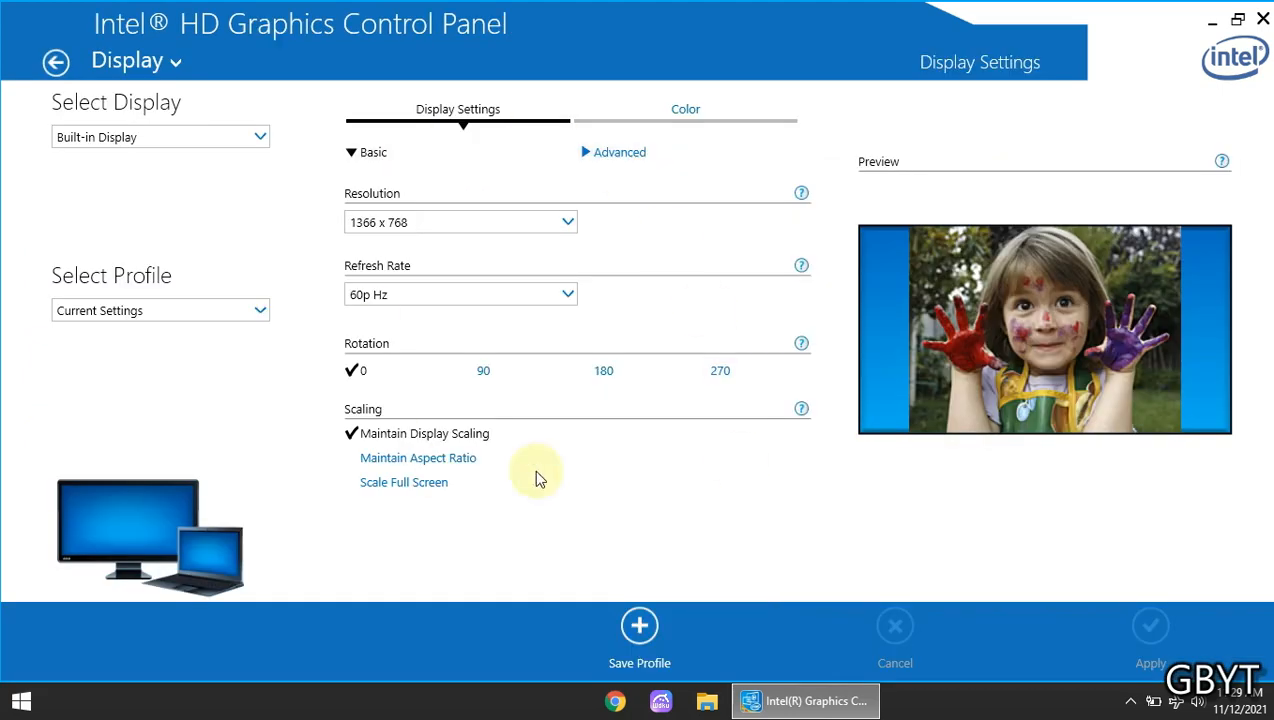
left_click(52, 62)
left_click(1200, 428)
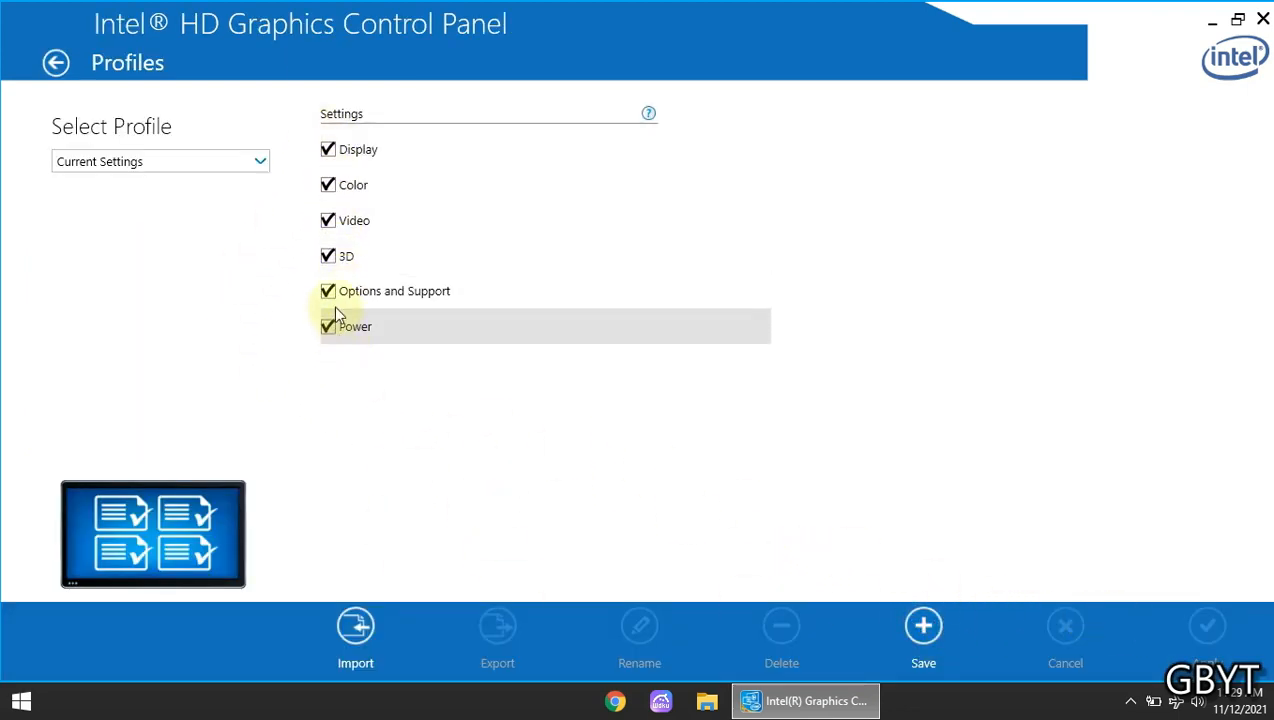
left_click(60, 64)
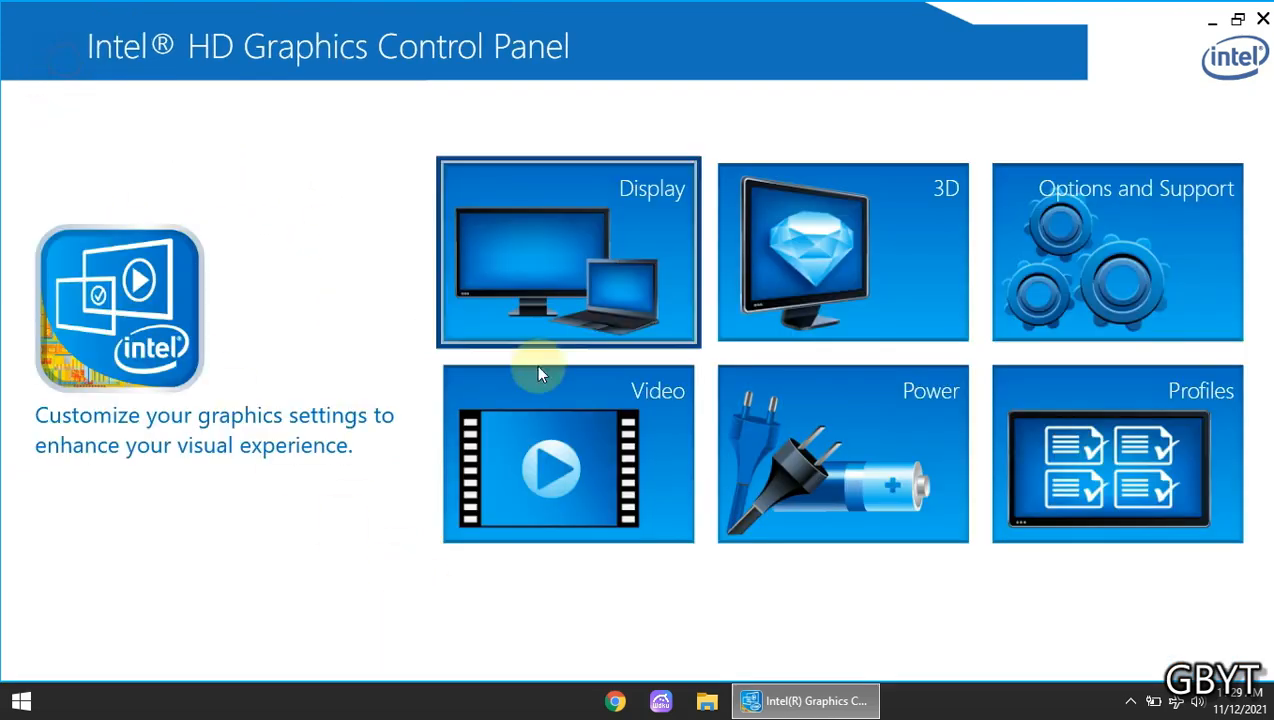
- Set the built-in display's scaling to Scale Full Screen, apply the change and keep the new settings
left_click(540, 214)
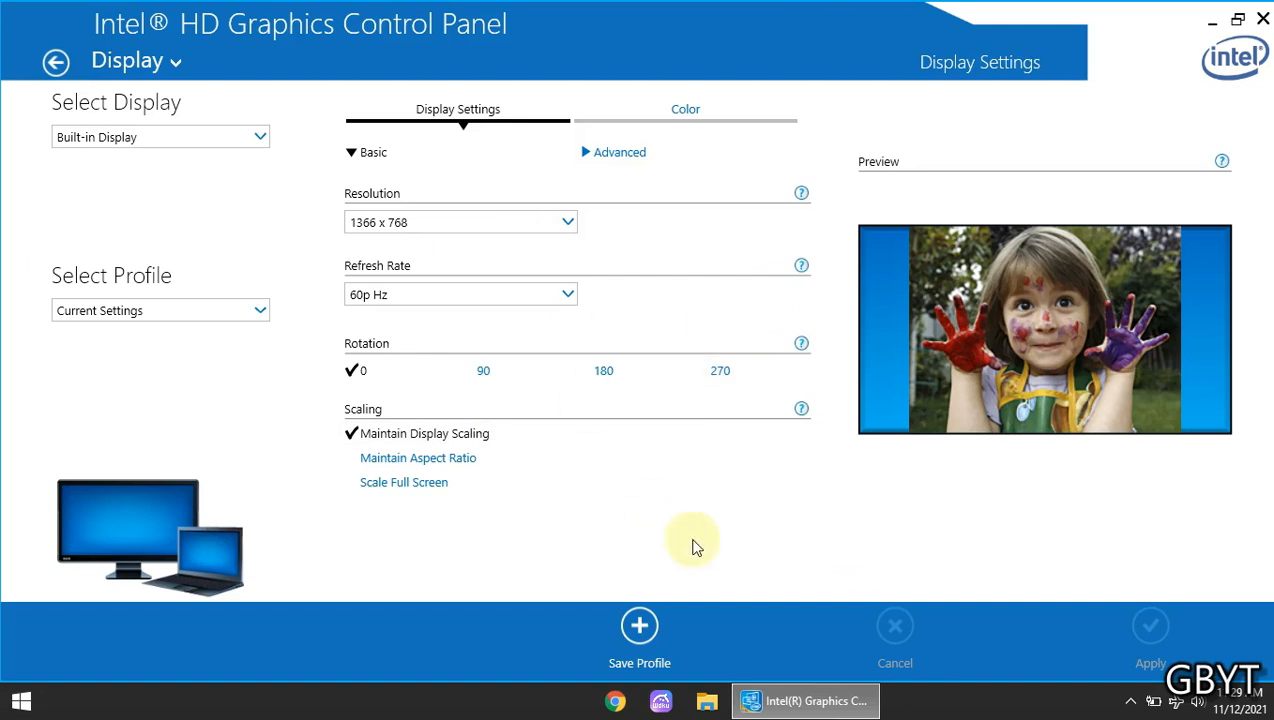
left_click(421, 483)
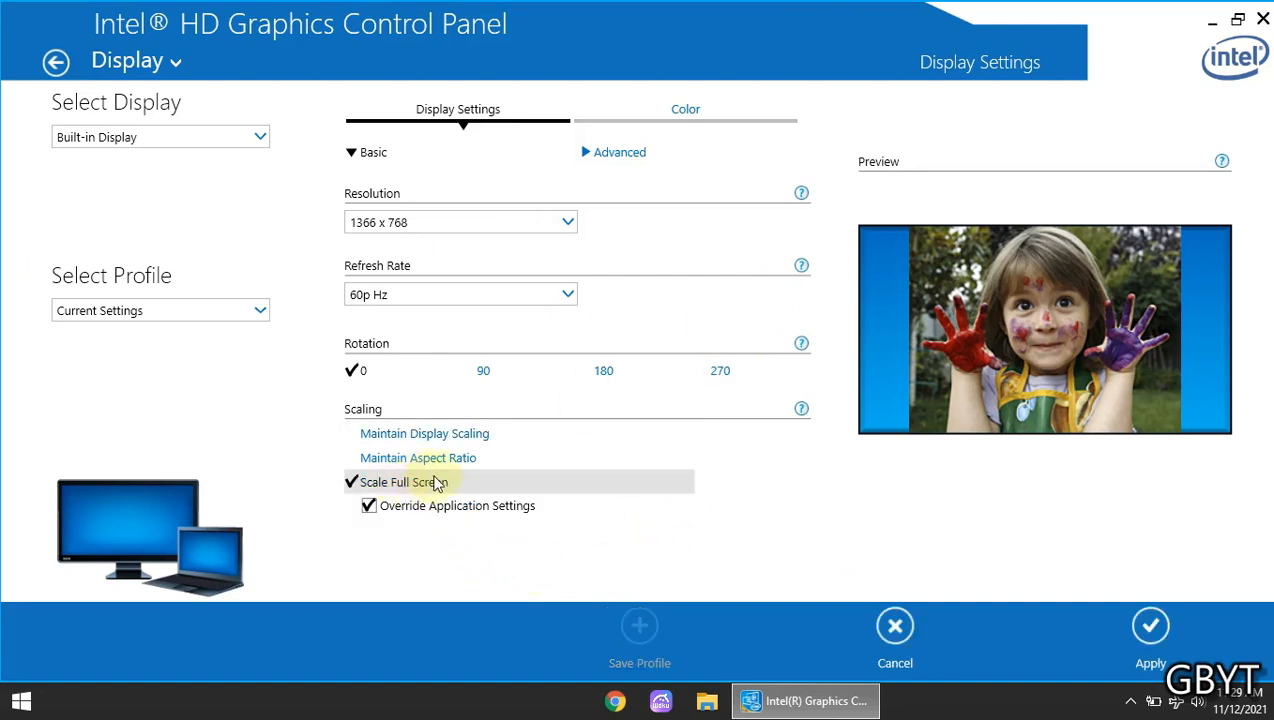
left_click(1150, 626)
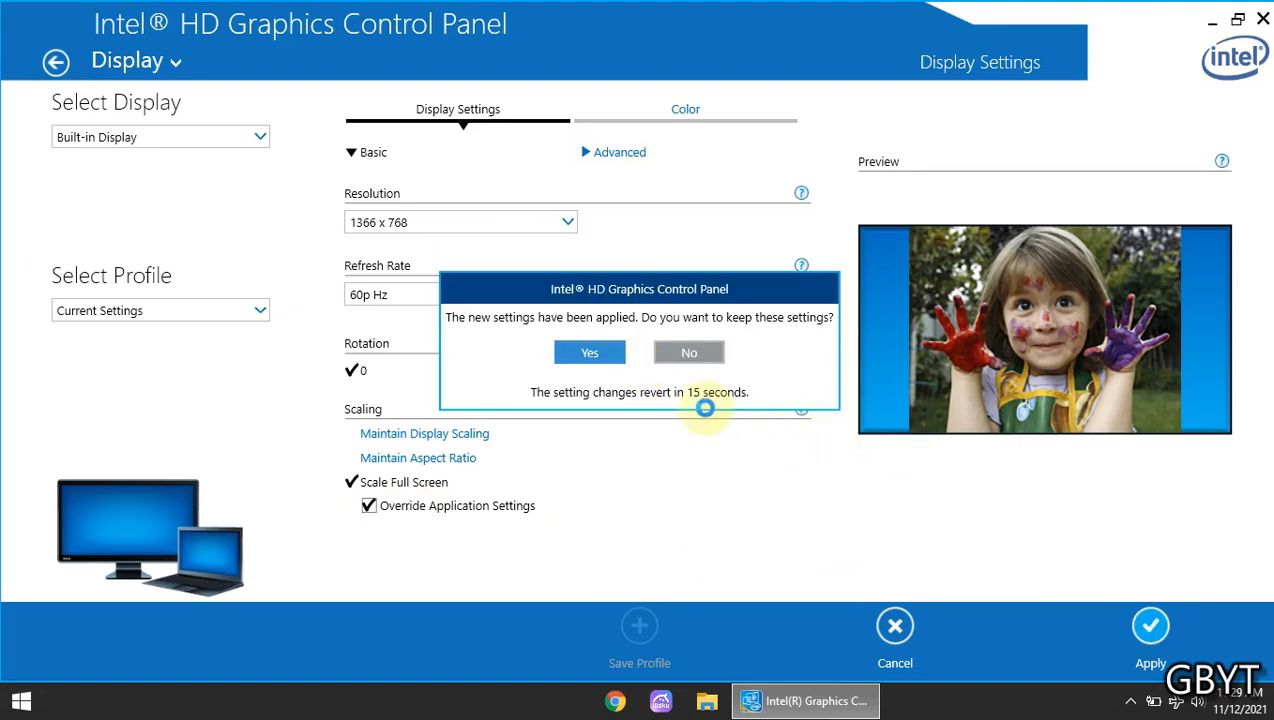
left_click(613, 354)
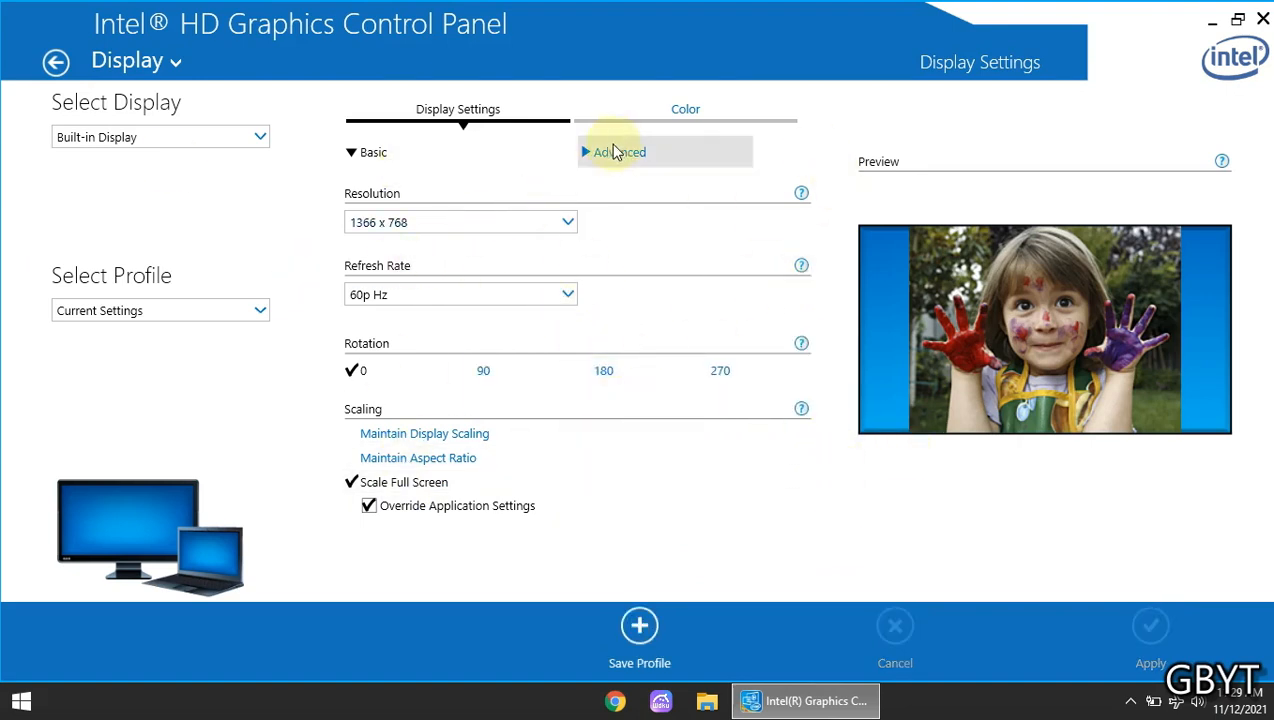
- Set Saturation to 100 in the display's advanced color settings, apply it and keep the new settings
left_click(660, 118)
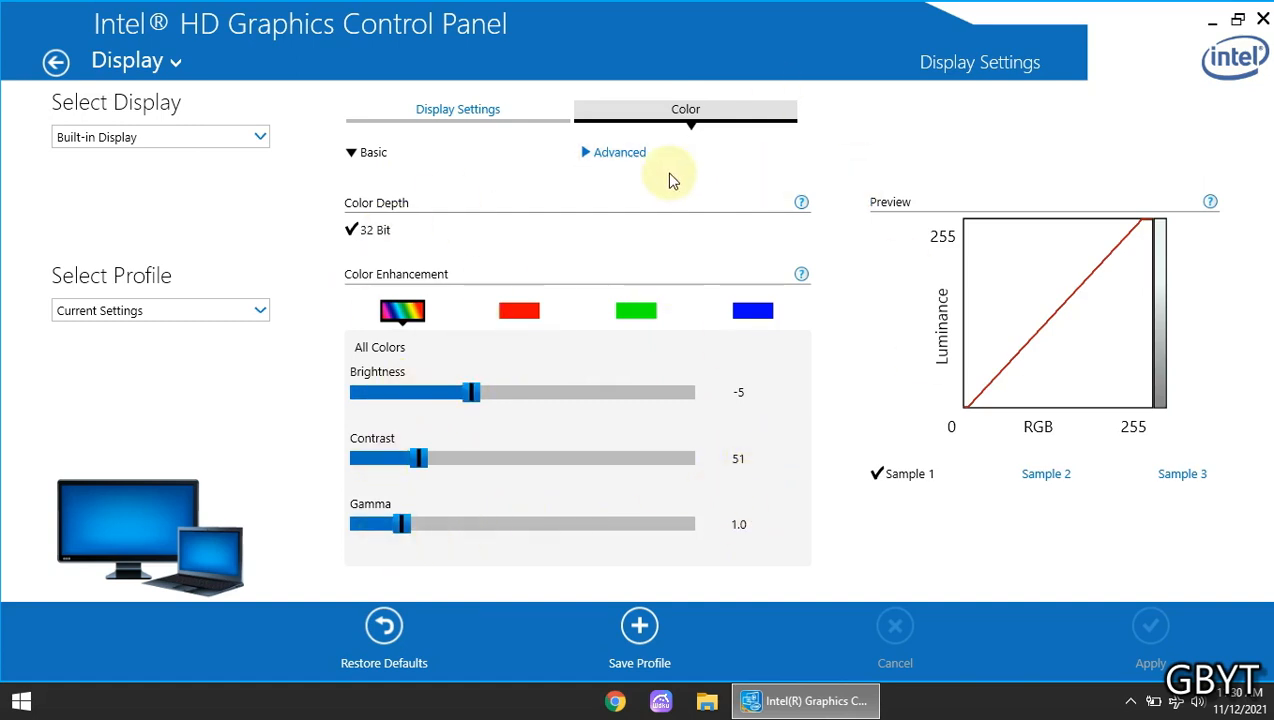
left_click(650, 152)
left_click_drag(684, 331, 747, 356)
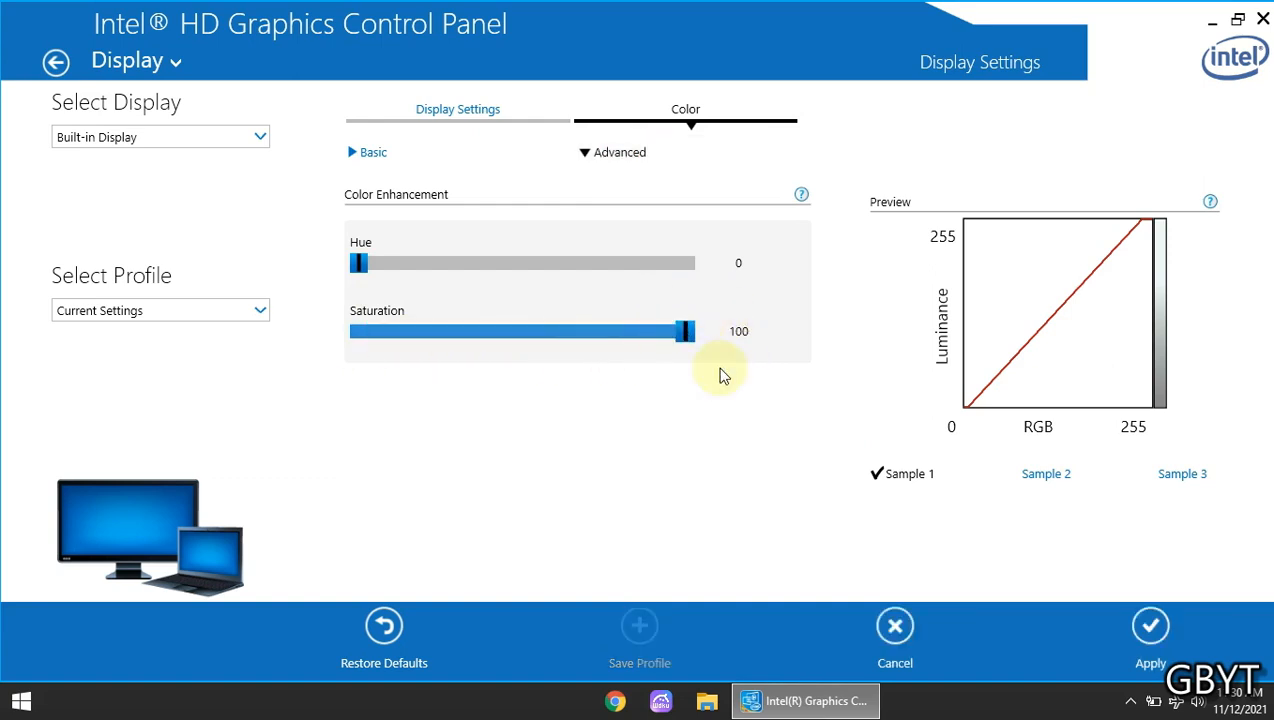
left_click(1152, 630)
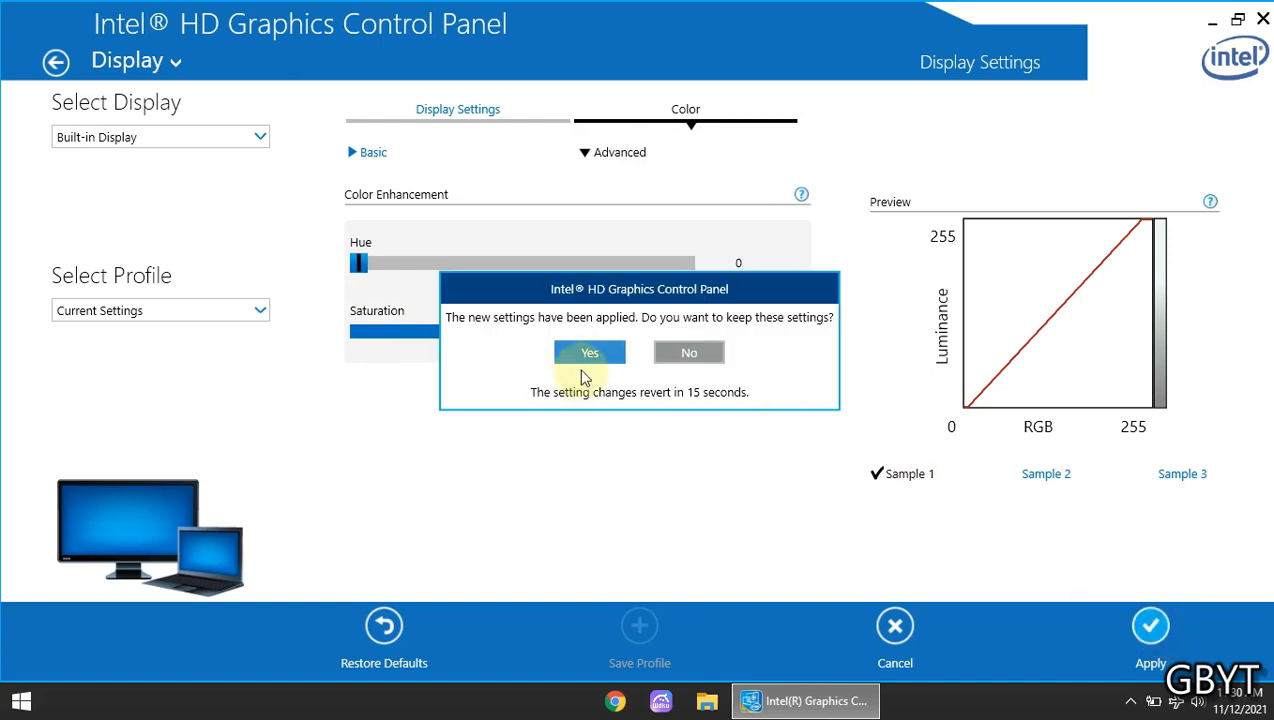
left_click(584, 358)
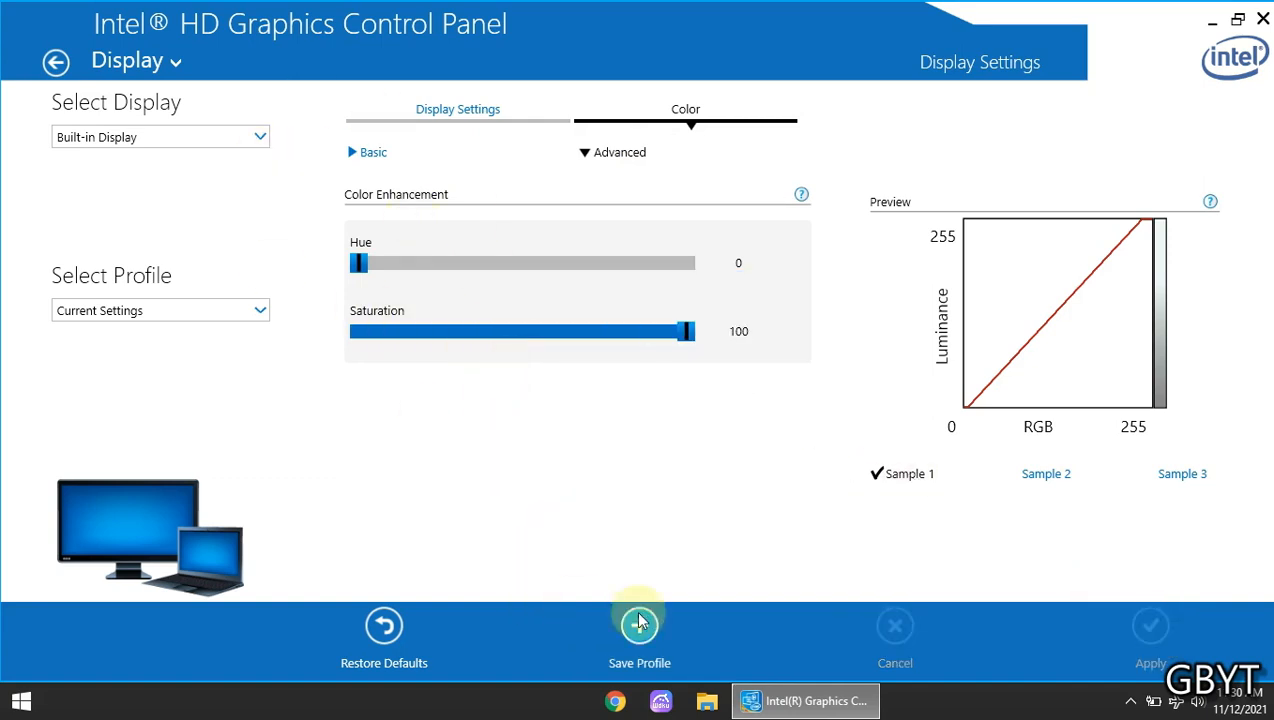
- Review the basic display settings and the Multiple Displays page, and return to the home page
left_click(484, 120)
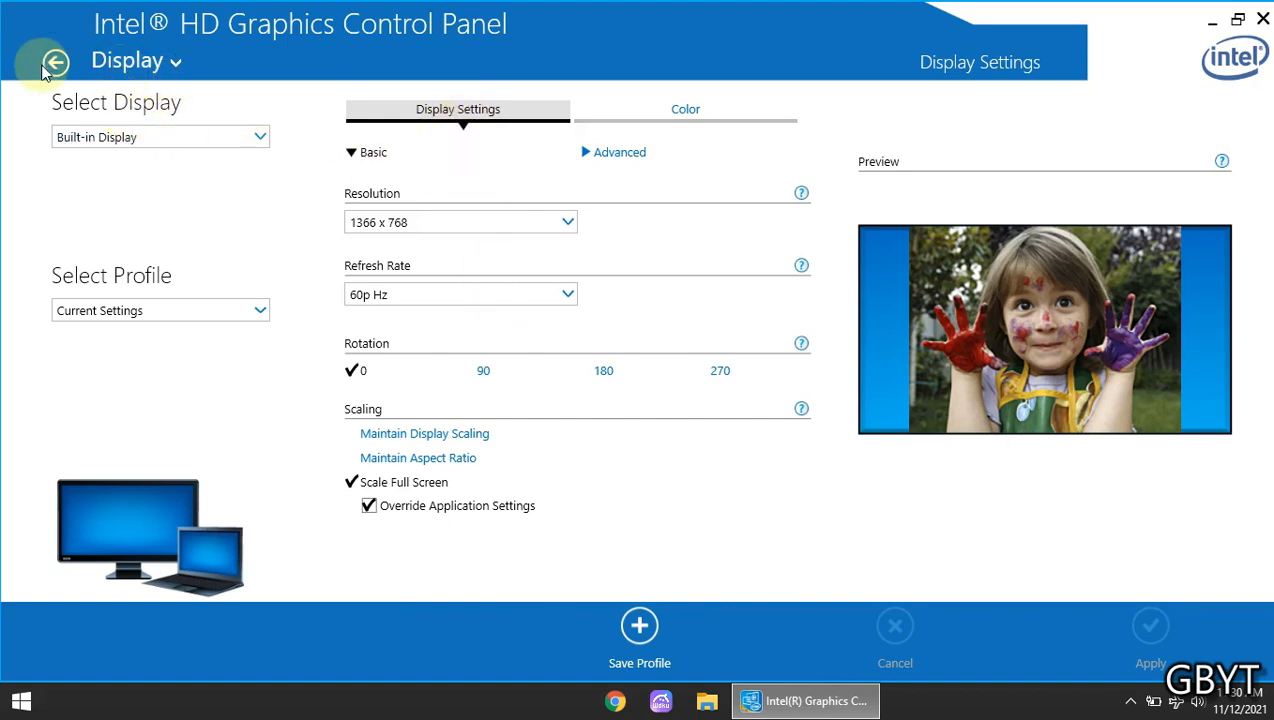
left_click(172, 60)
left_click(178, 140)
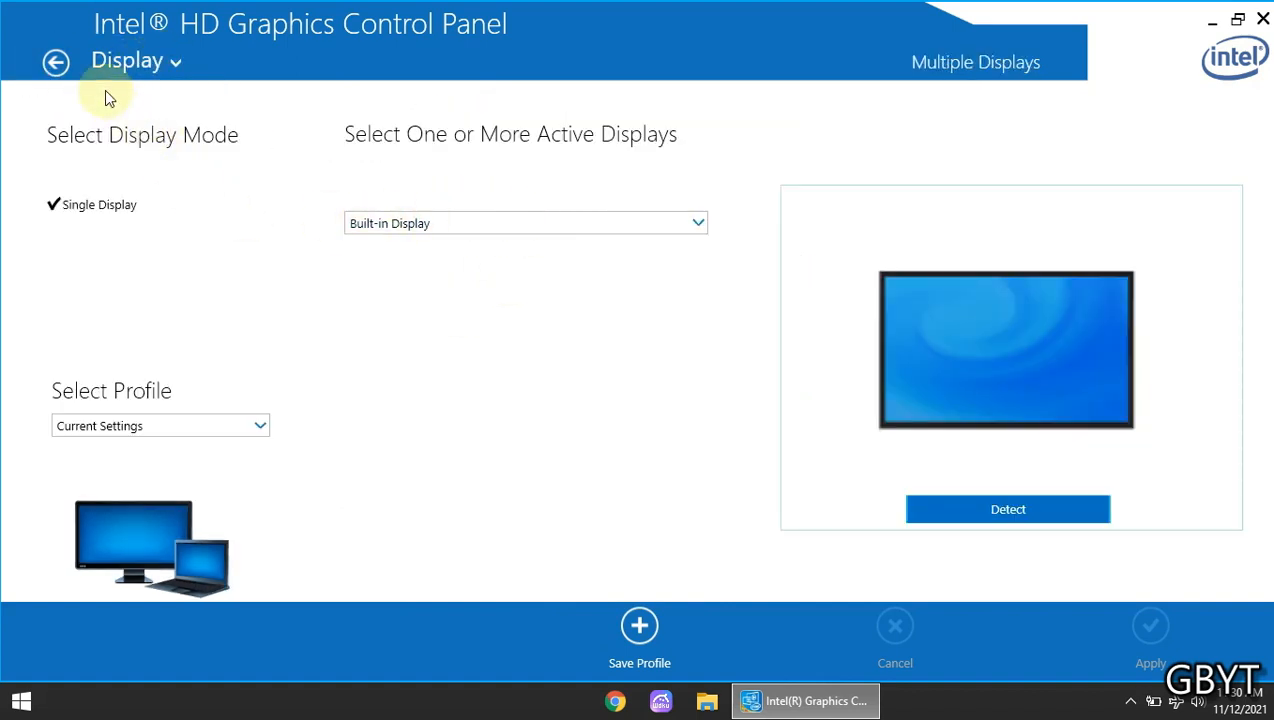
left_click(56, 60)
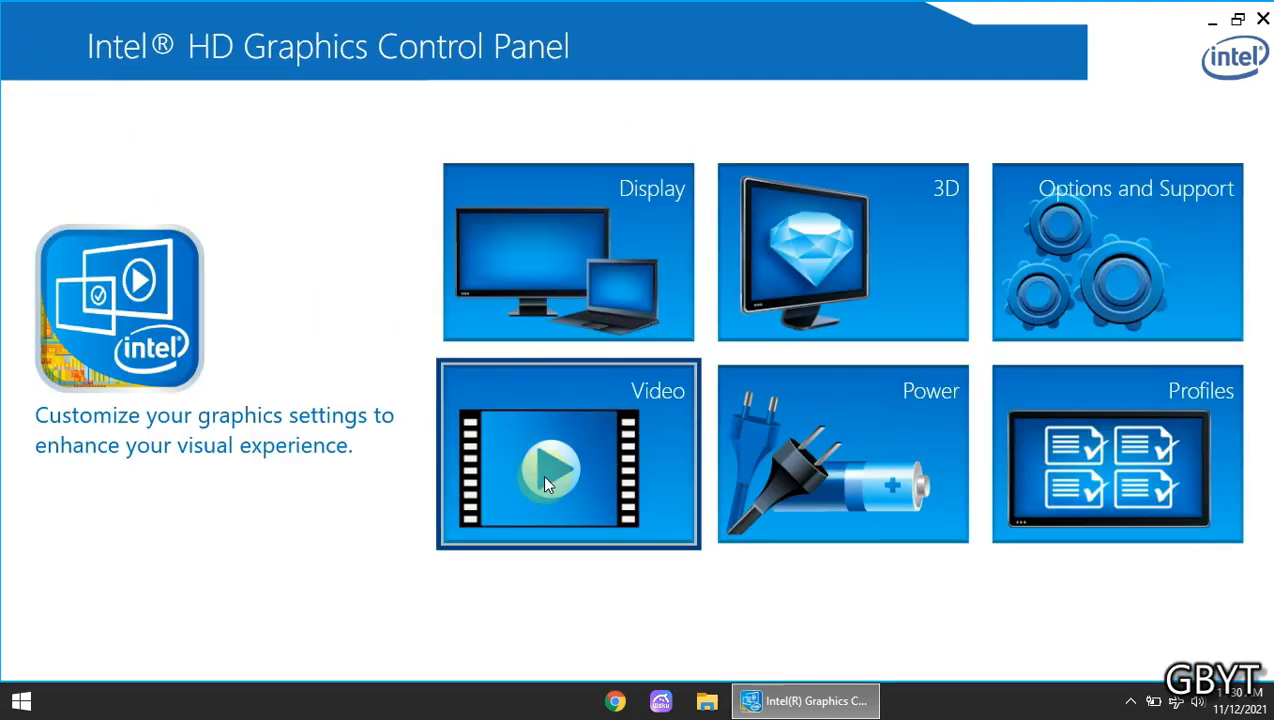
- Set both Standard Color Correction and Input Range for video to Application Settings and apply them
left_click(587, 435)
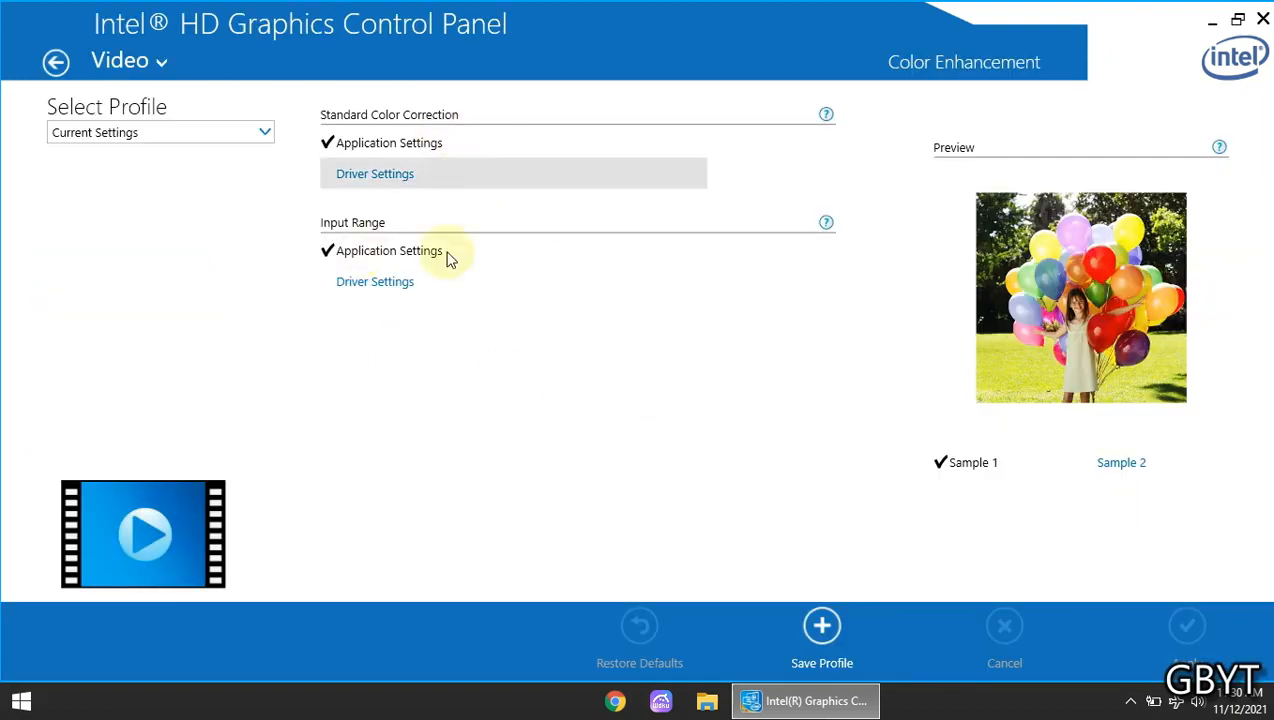
left_click(410, 175)
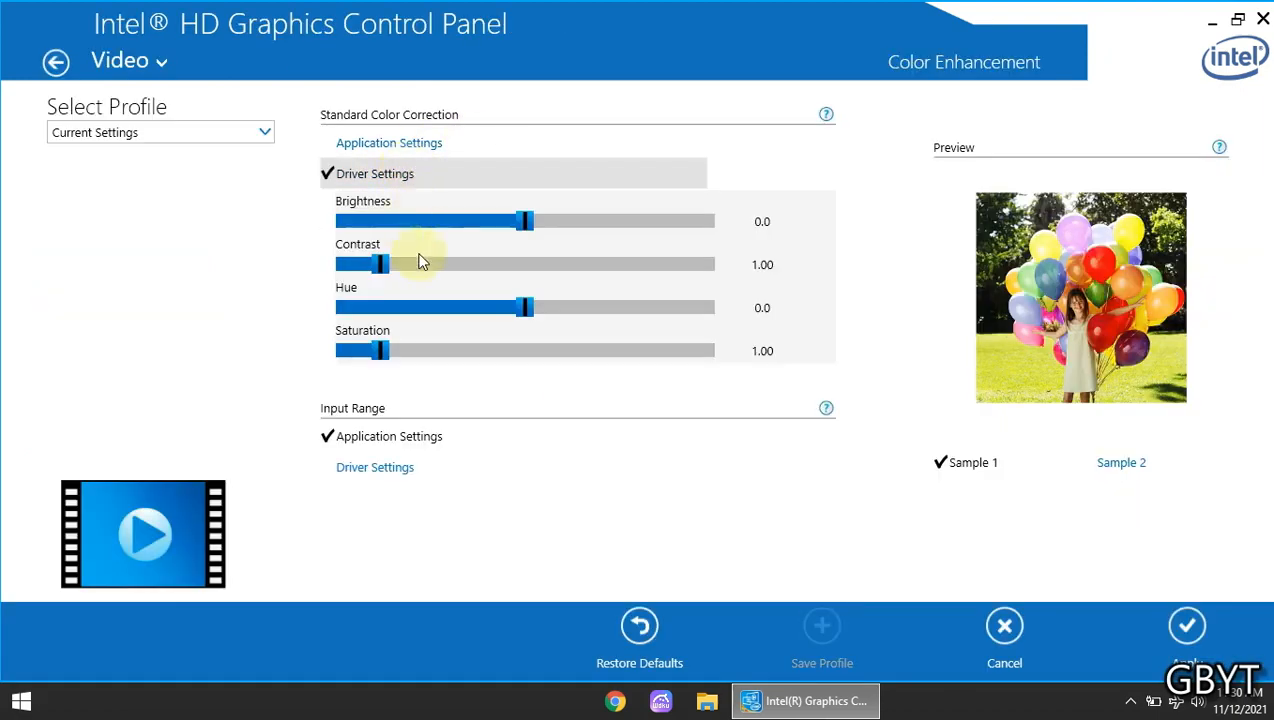
left_click(405, 148)
left_click(408, 292)
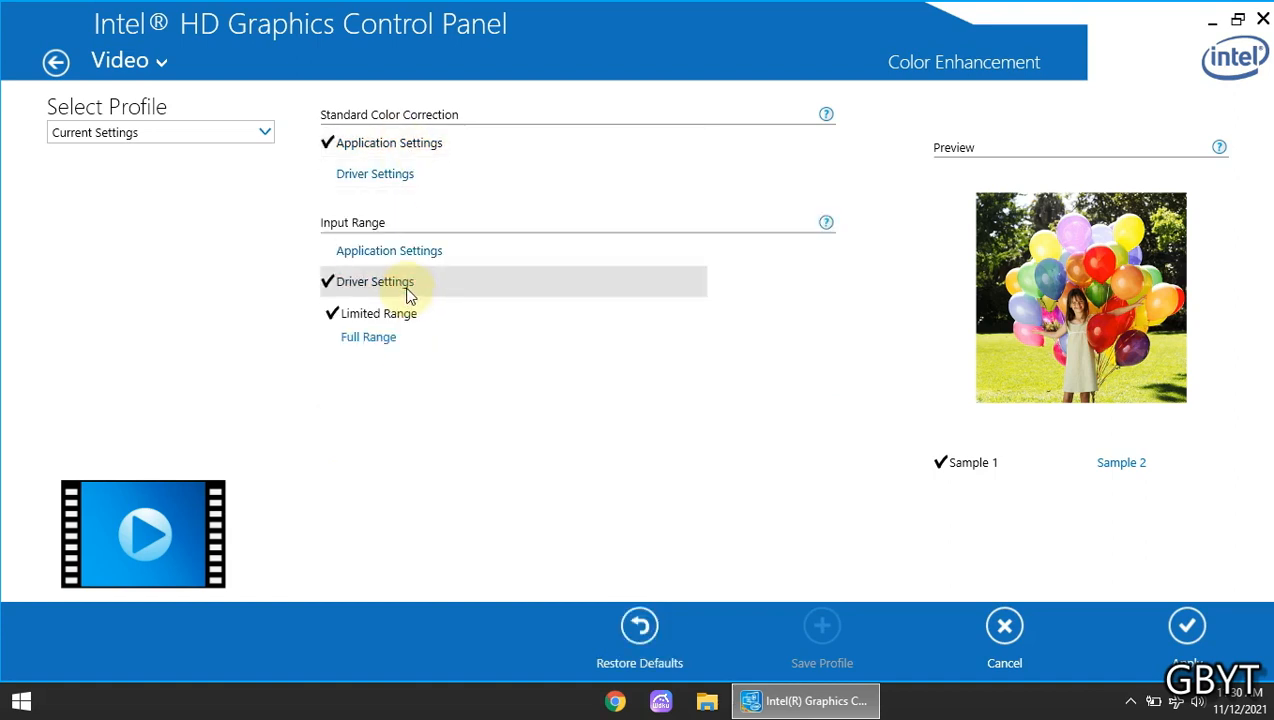
left_click(422, 258)
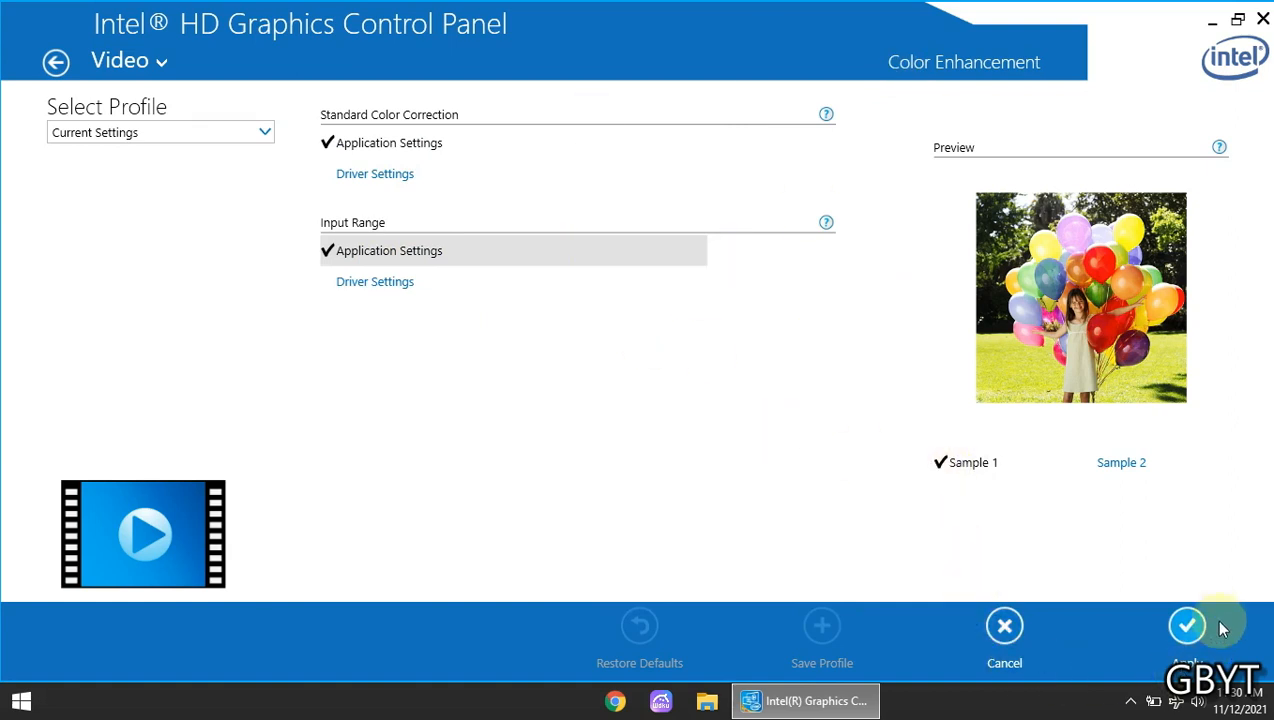
left_click(1187, 626)
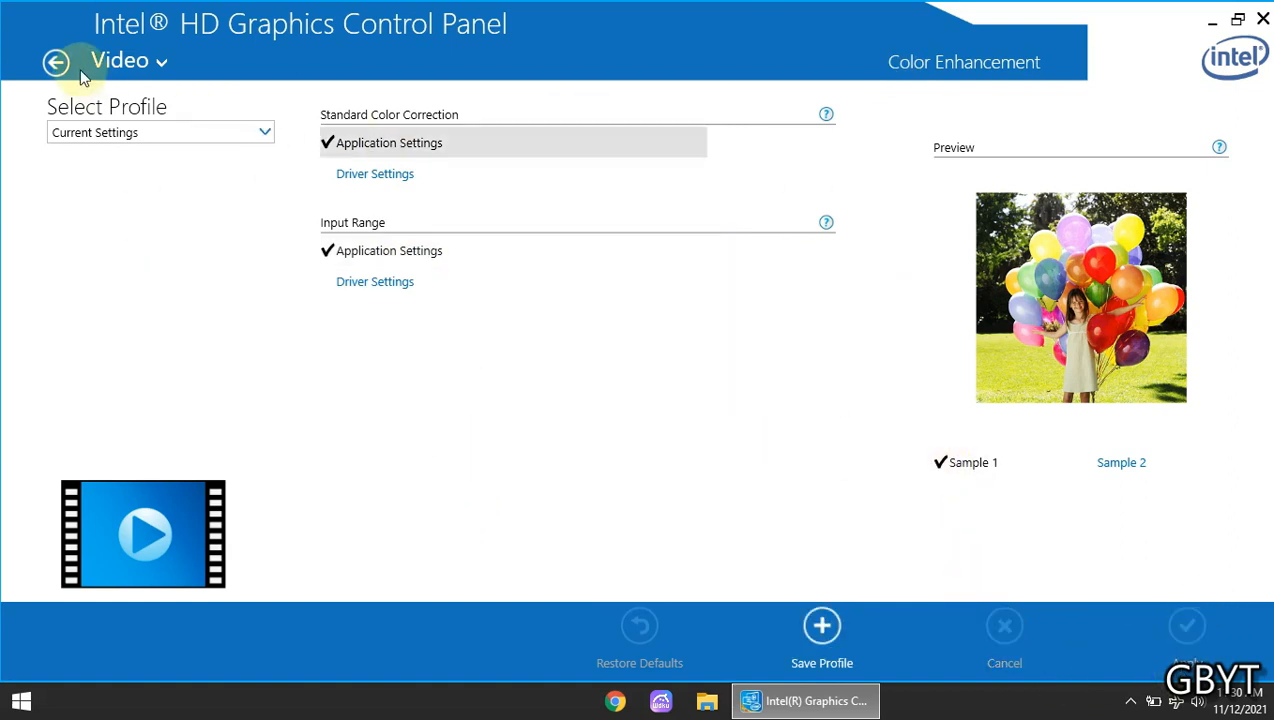
- Enable Image Scaling for video, apply and keep the new settings, and return to the home page
left_click(126, 60)
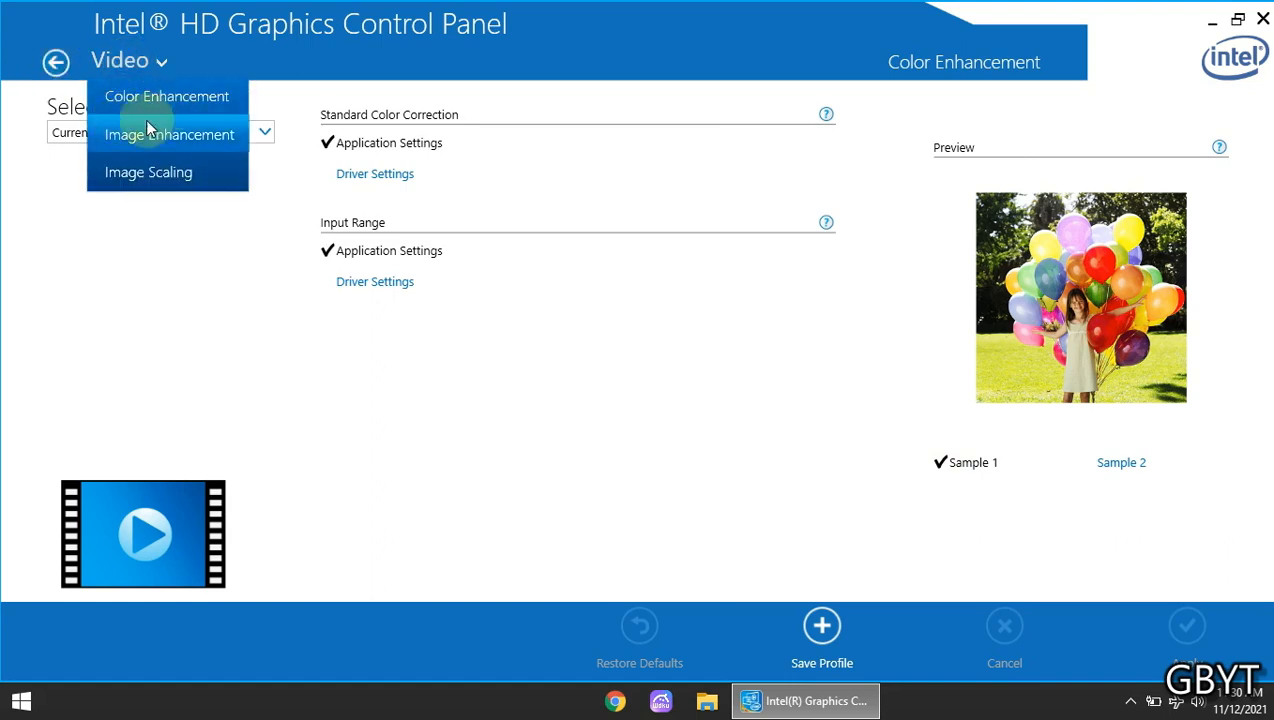
left_click(176, 100)
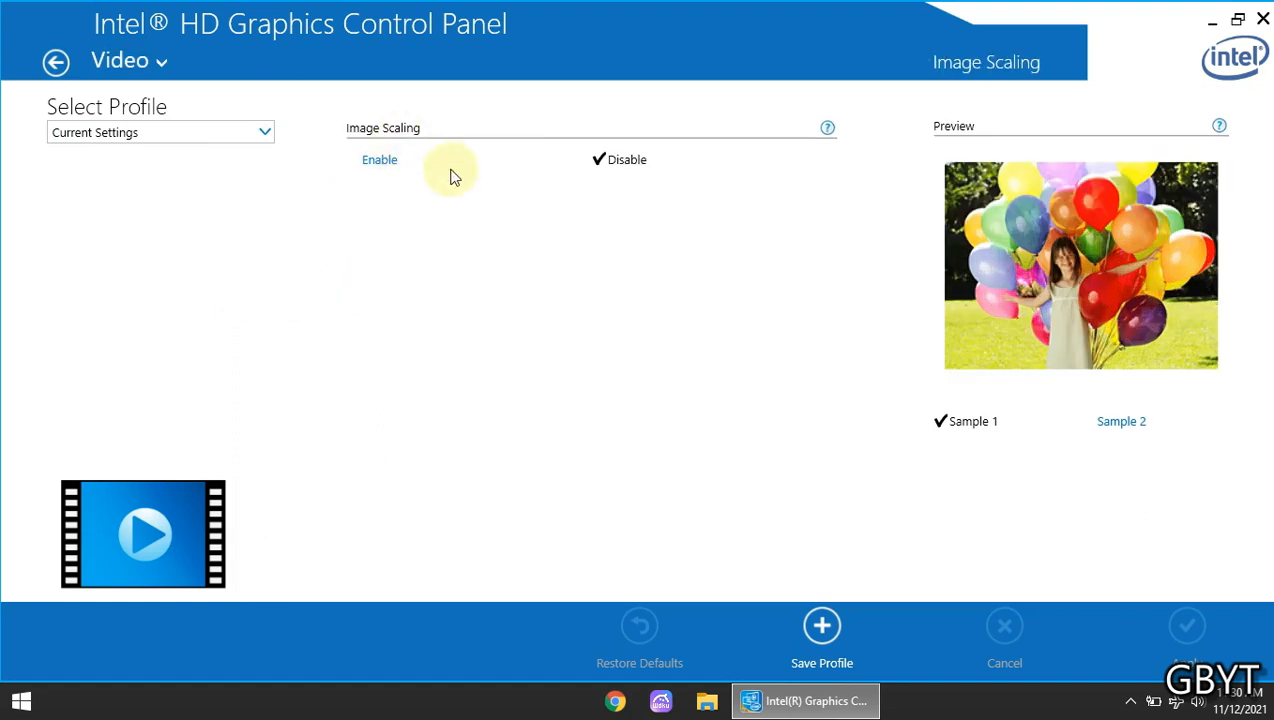
left_click(386, 163)
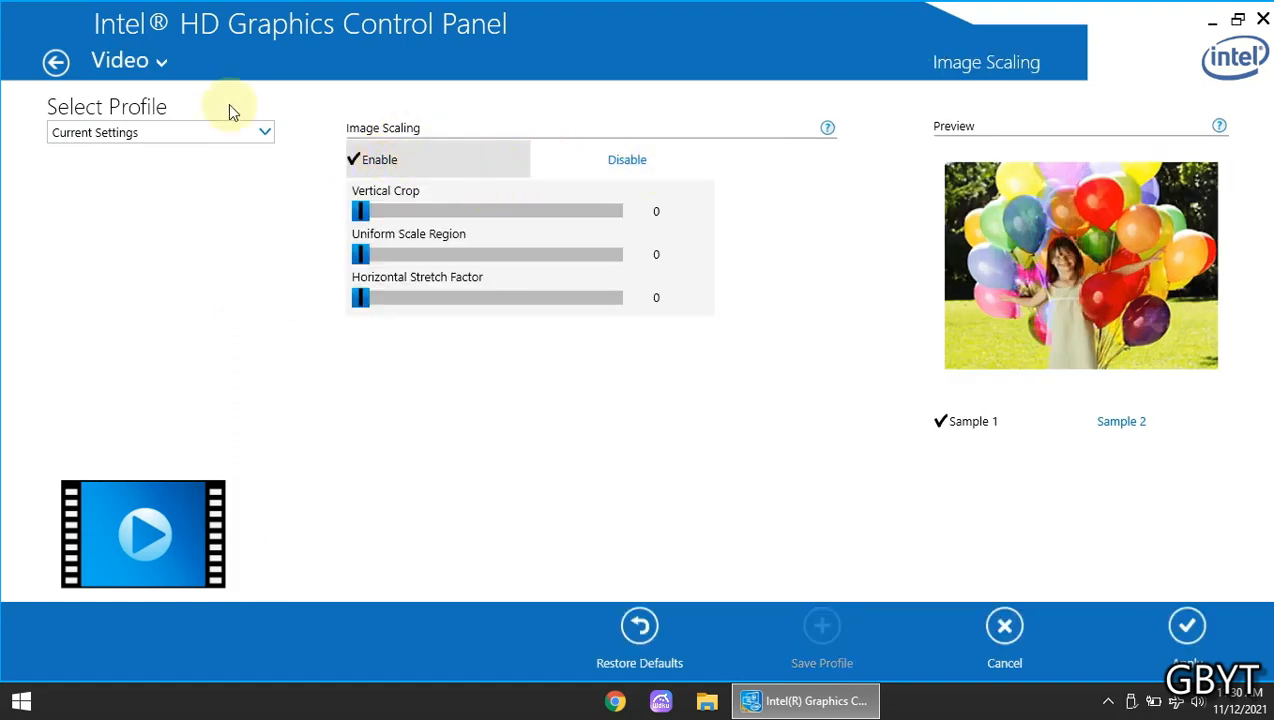
left_click(155, 70)
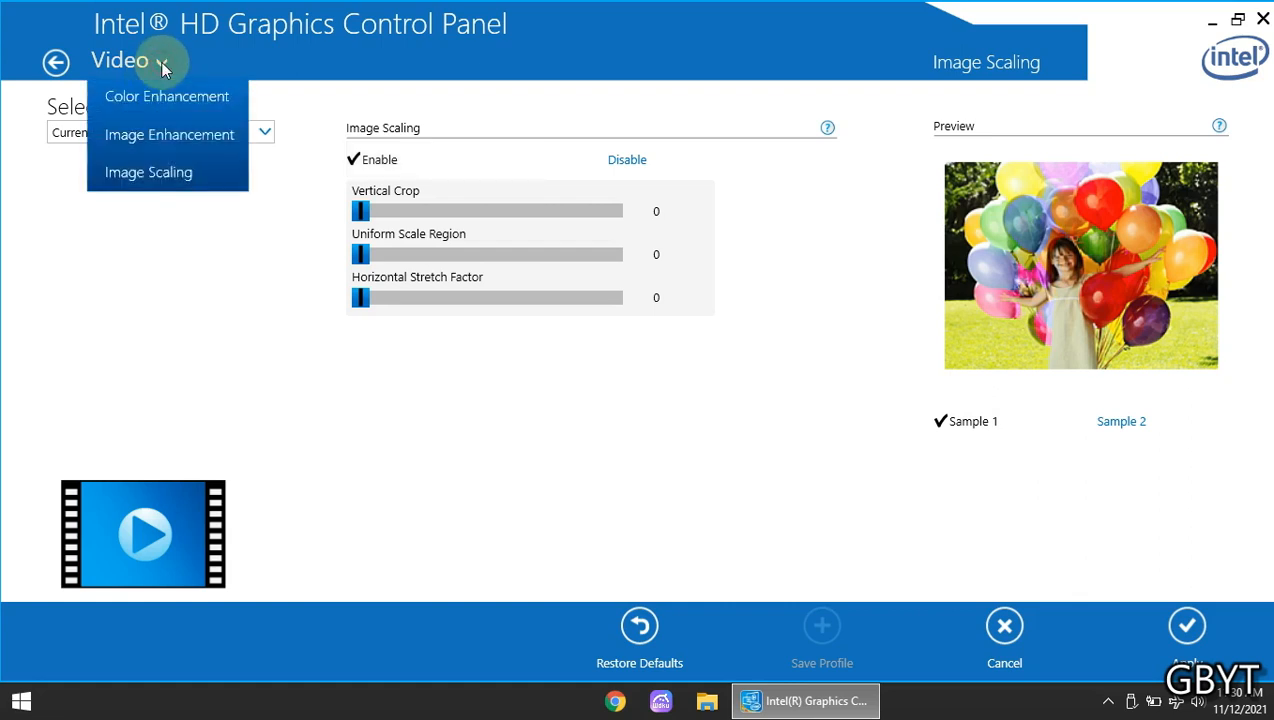
left_click(55, 63)
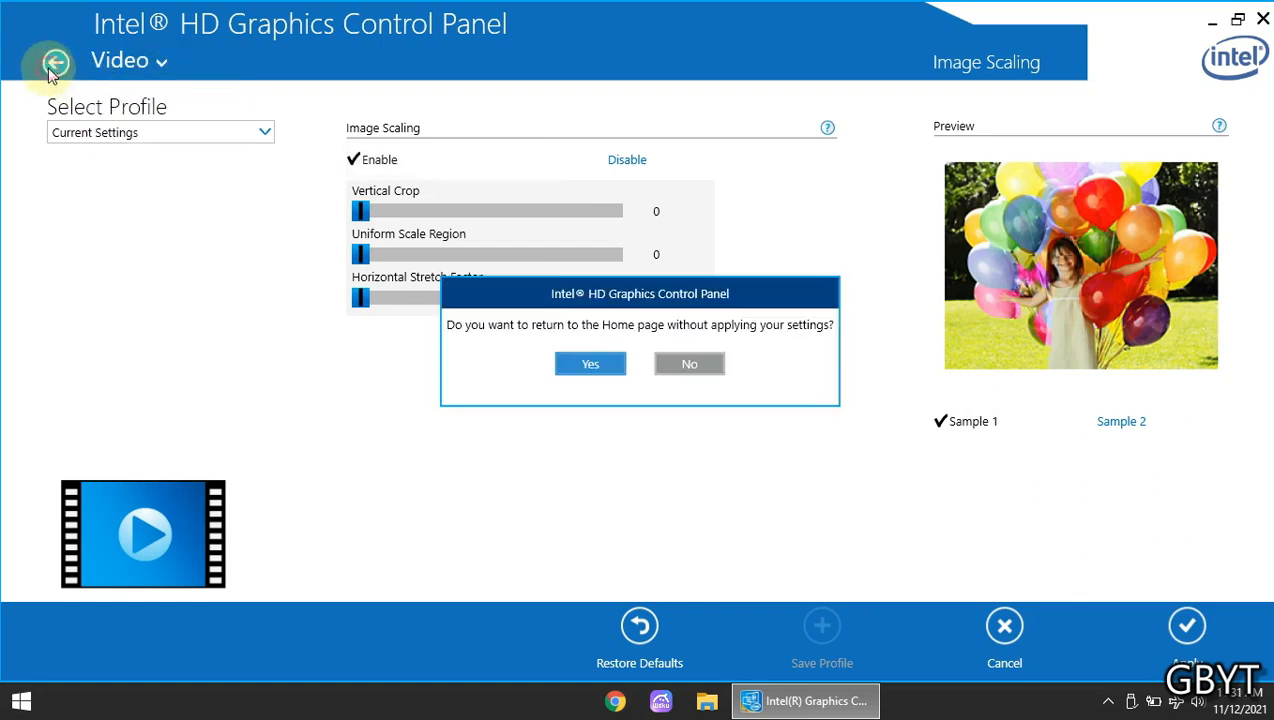
left_click(680, 362)
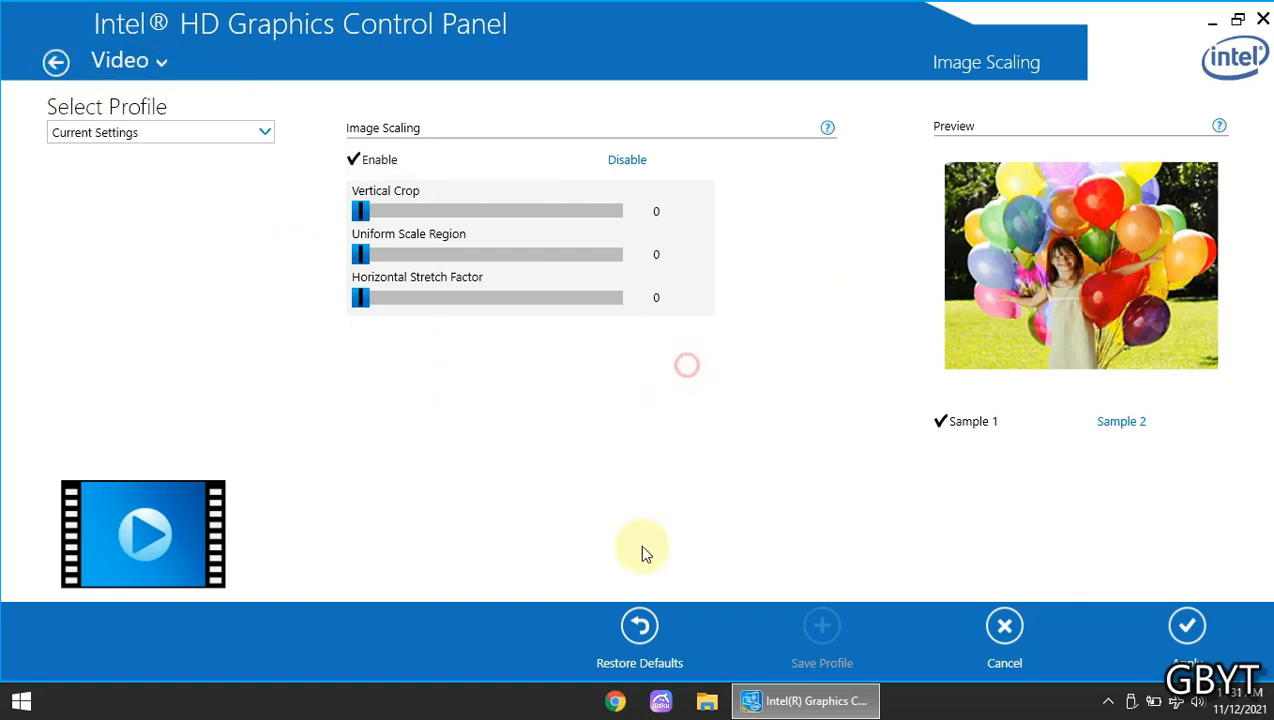
left_click(1199, 631)
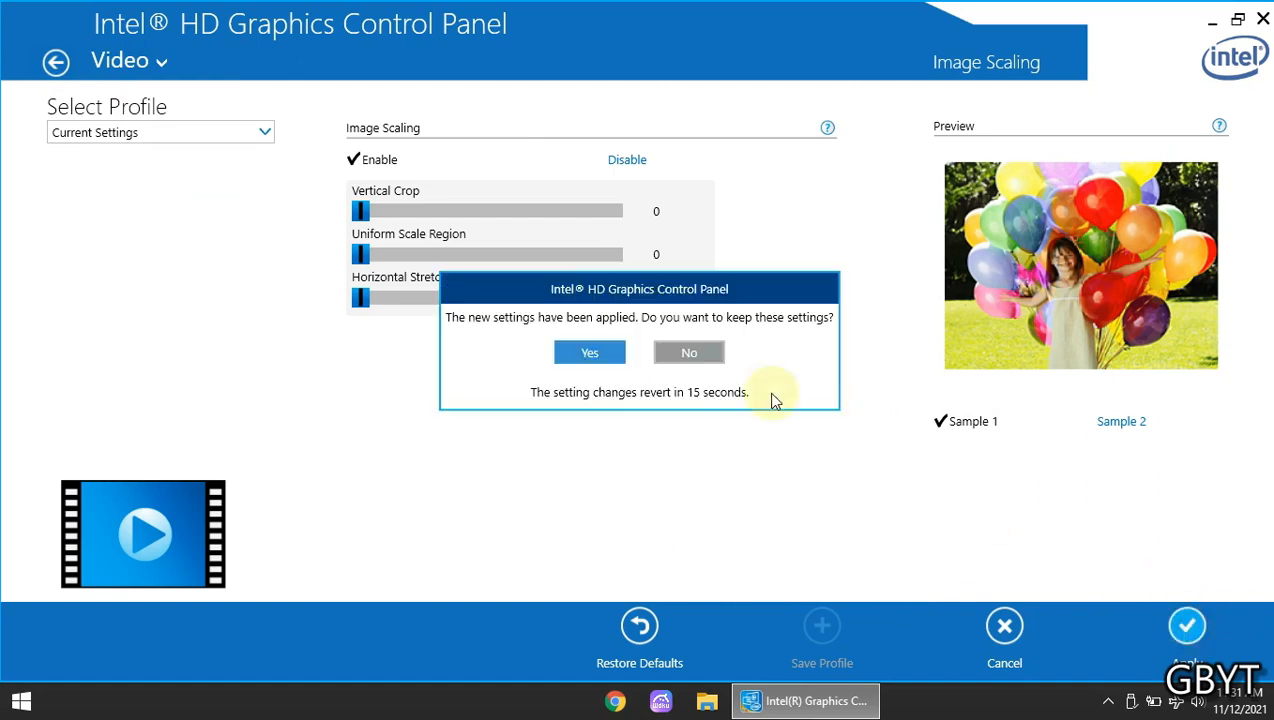
left_click(598, 353)
left_click(55, 63)
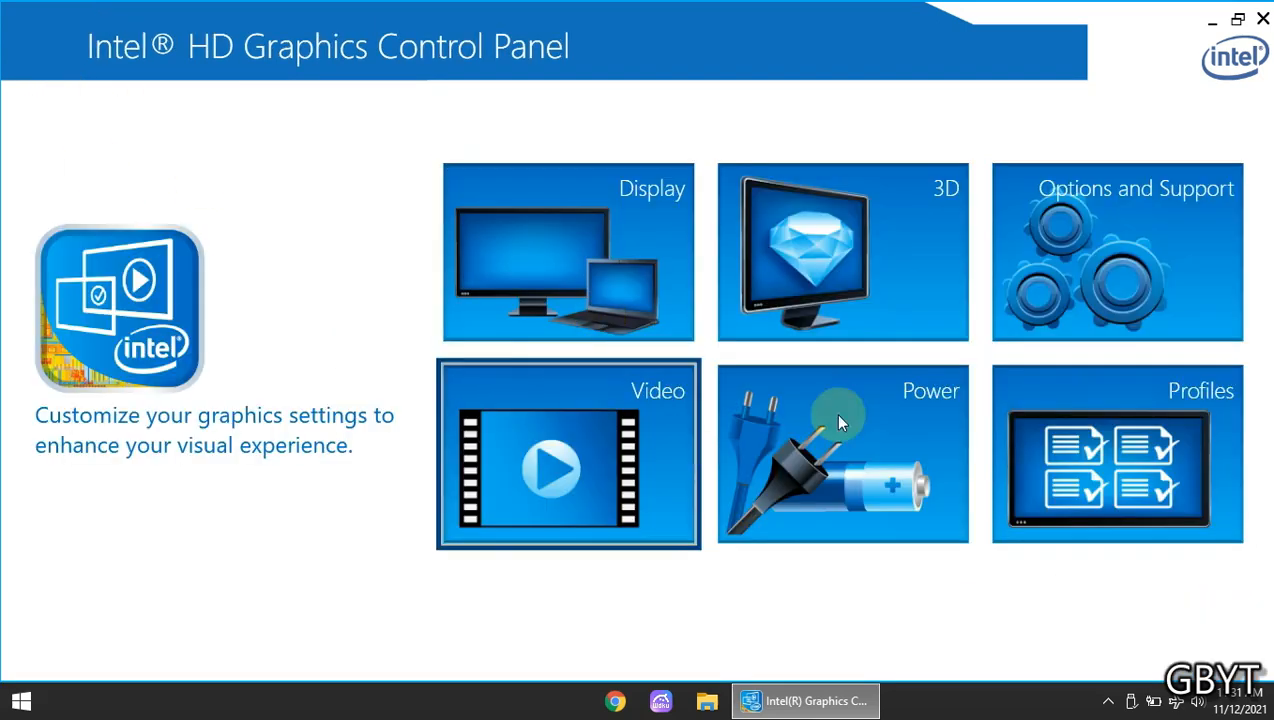
- Open the 3D settings, check the explanation of Application Optimal Mode, and enable that mode
left_click(855, 278)
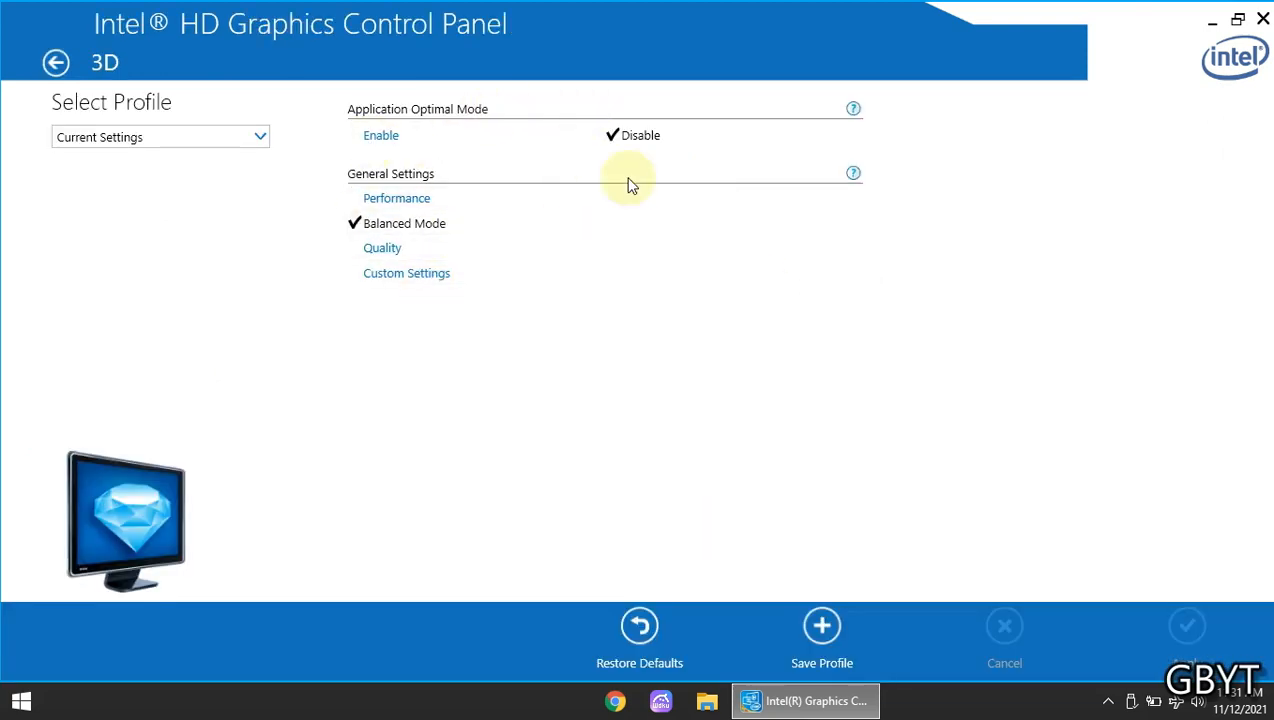
mouse_move(853, 112)
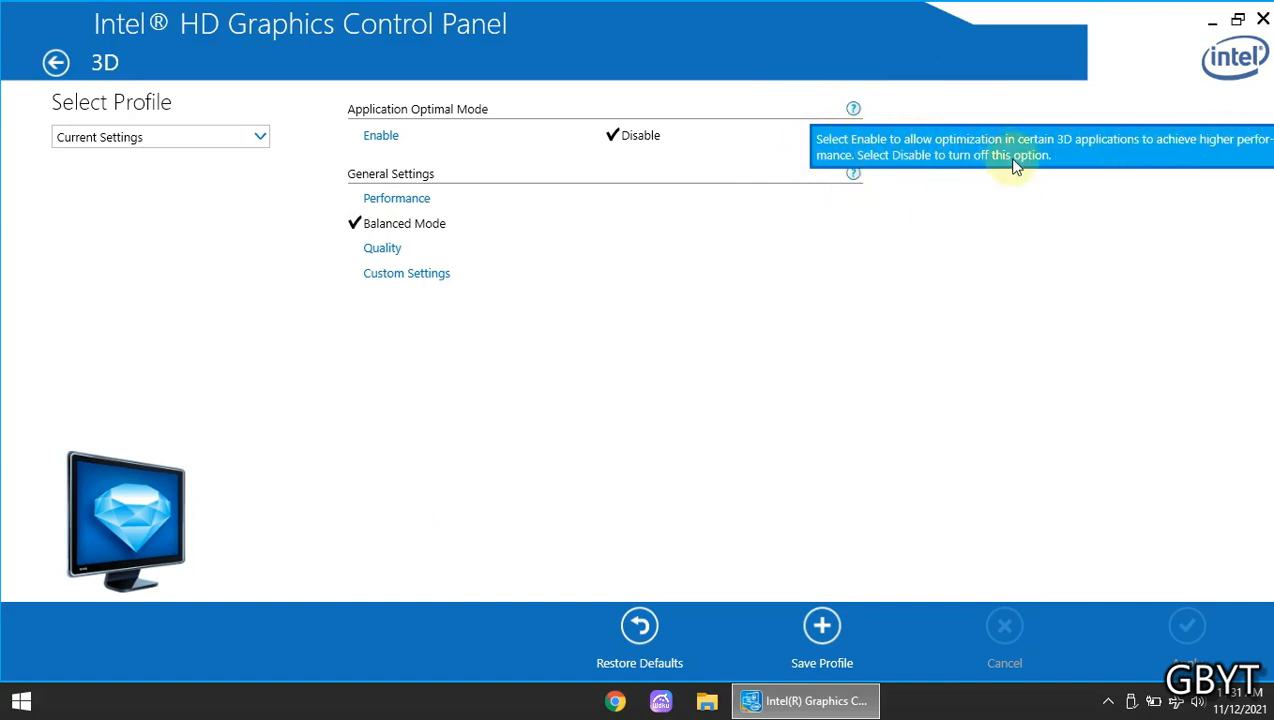
left_click(458, 148)
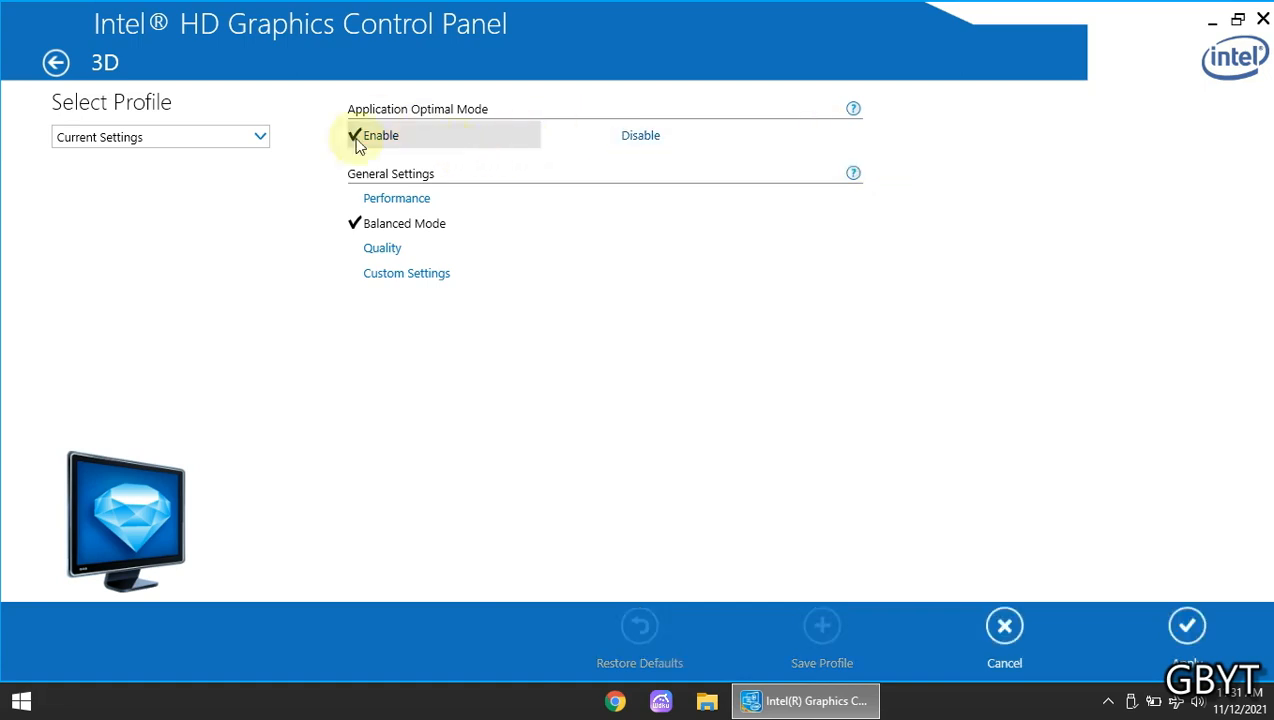
- Switch the 3D General Settings to Custom Settings and set Vertical Sync to Application Settings
mouse_move(855, 175)
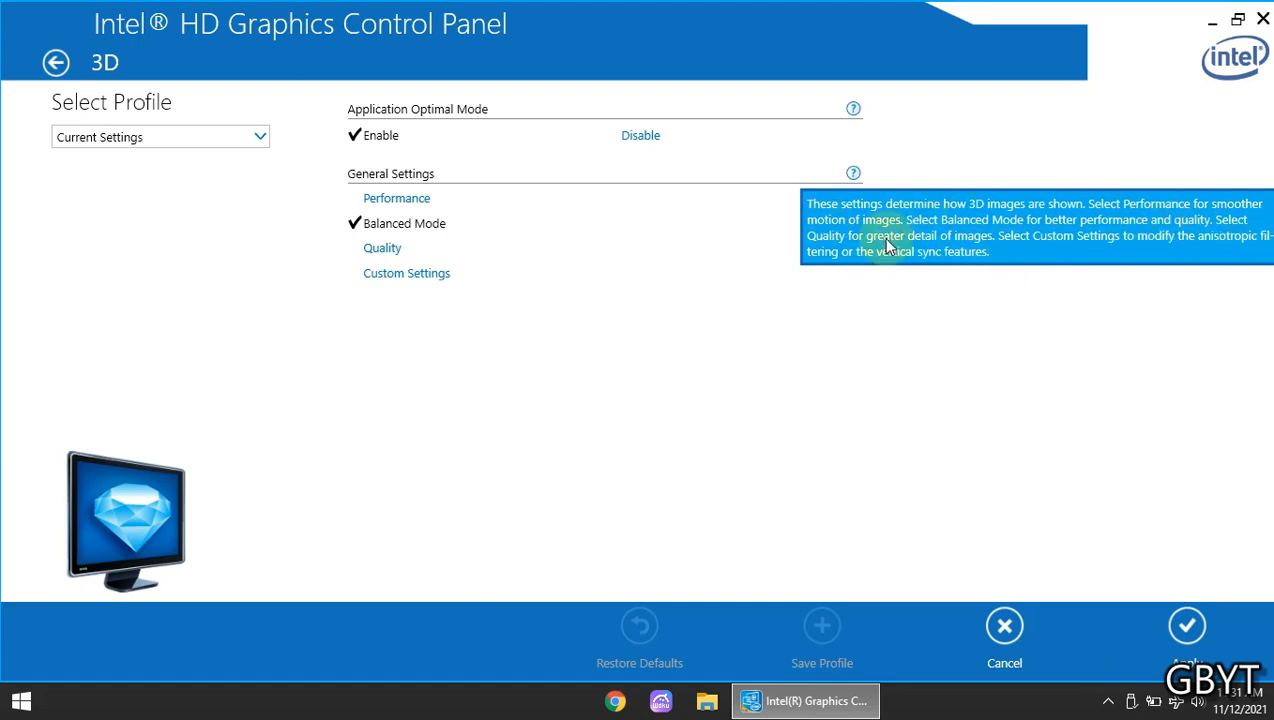
left_click(437, 274)
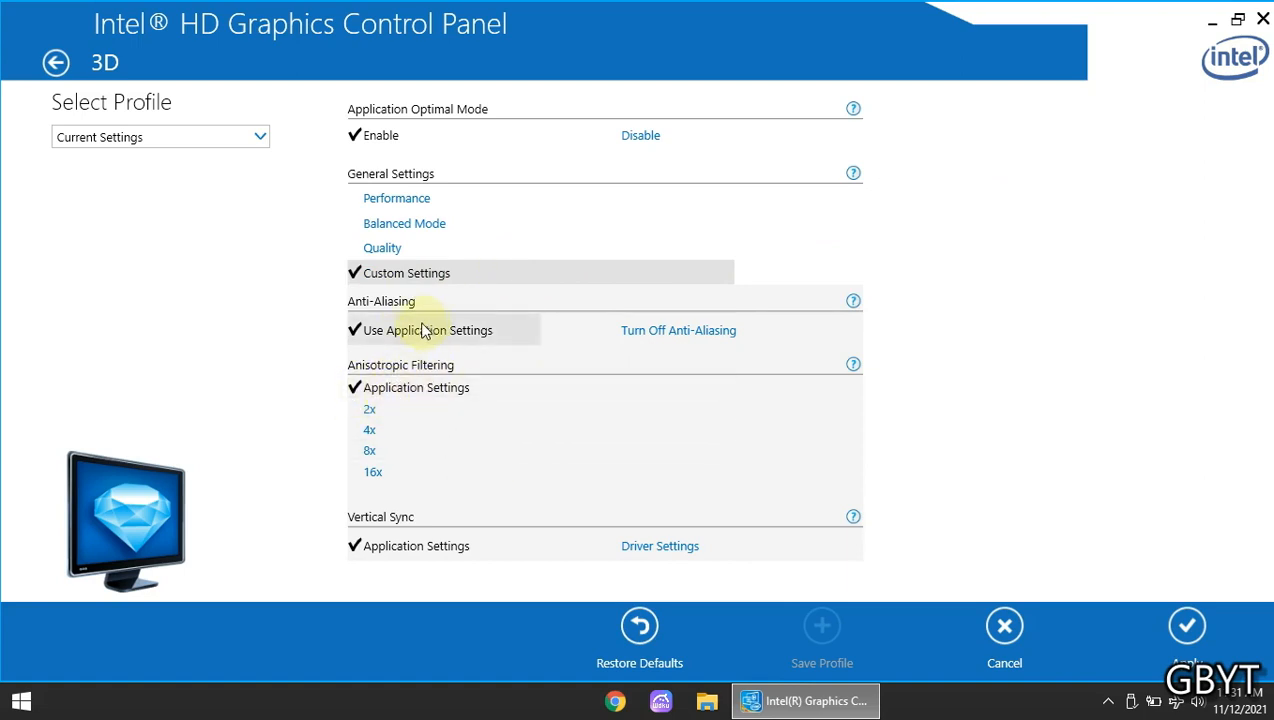
left_click(662, 545)
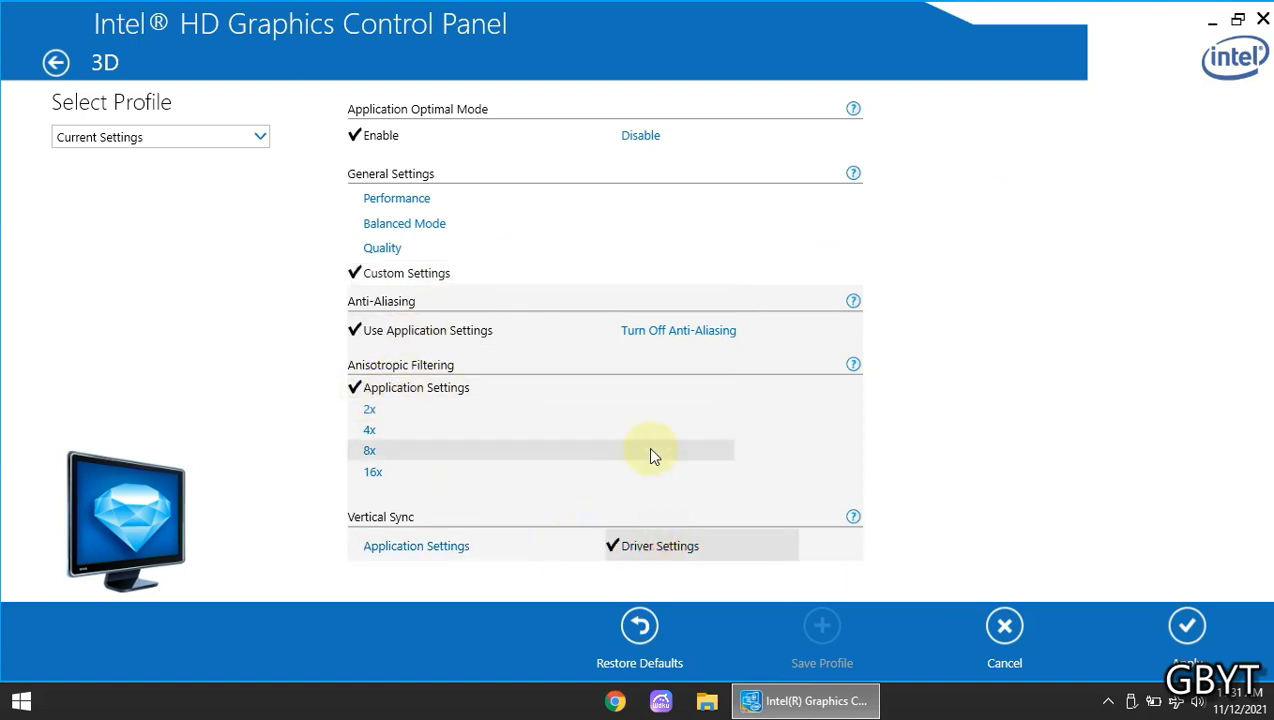
left_click(444, 545)
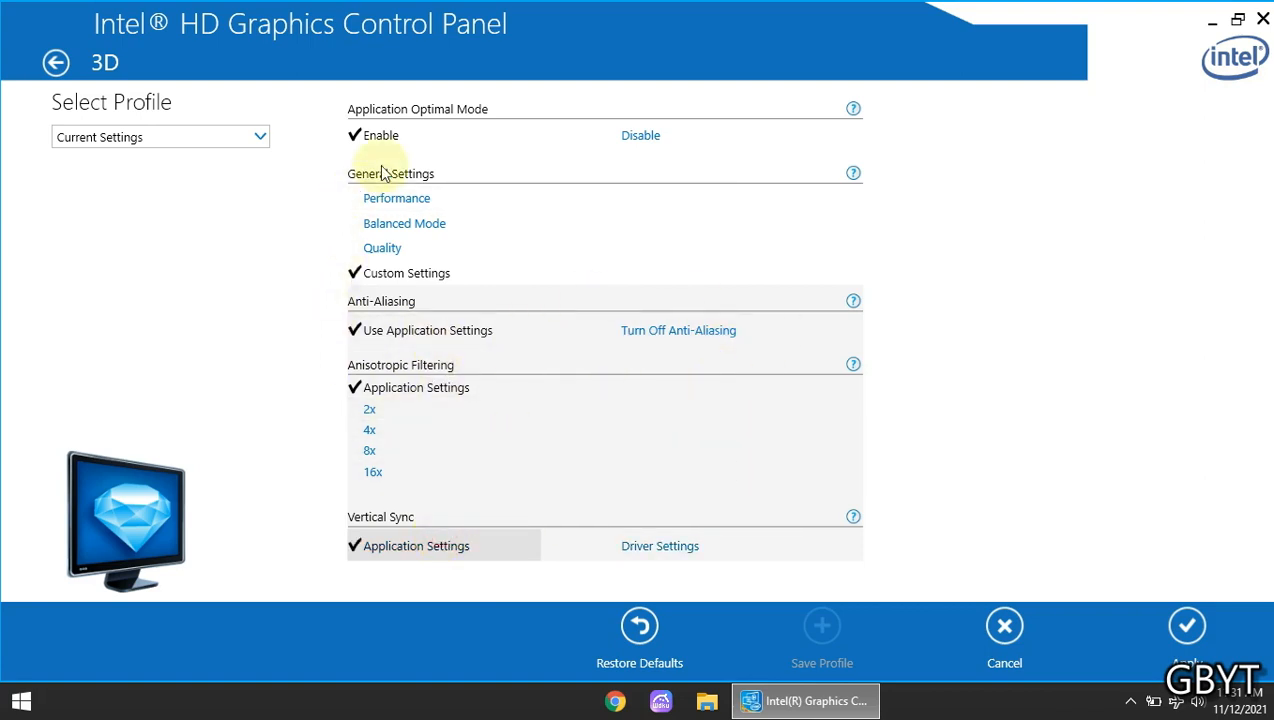
- Turn off Anti-Aliasing with Anisotropic Filtering on Application Settings, apply and keep the new 3D settings, and return to the home page
left_click(660, 338)
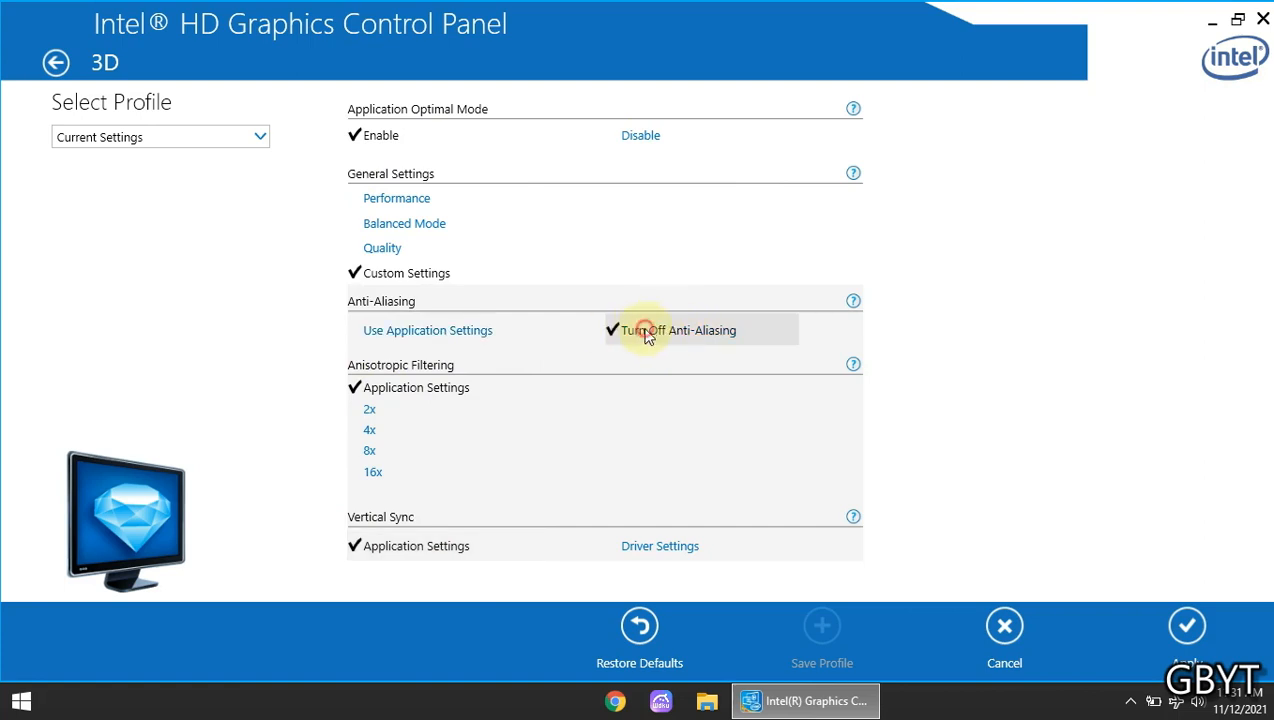
left_click(434, 396)
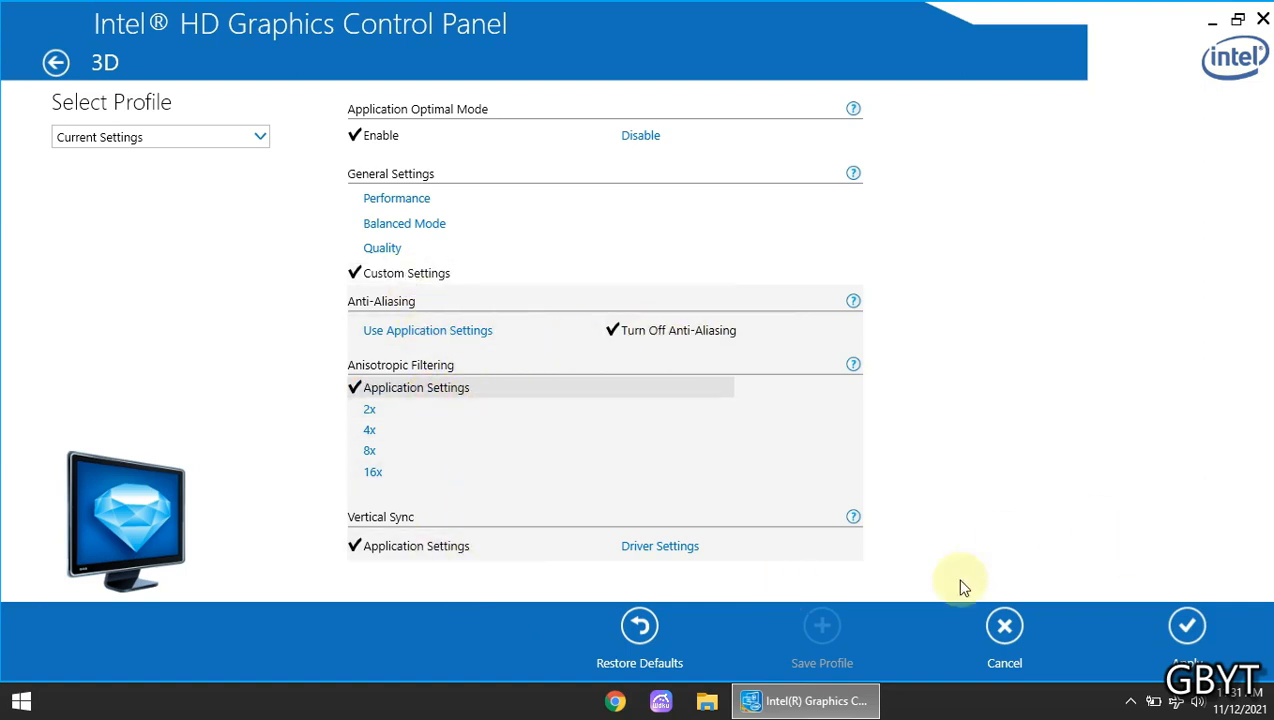
left_click(1187, 622)
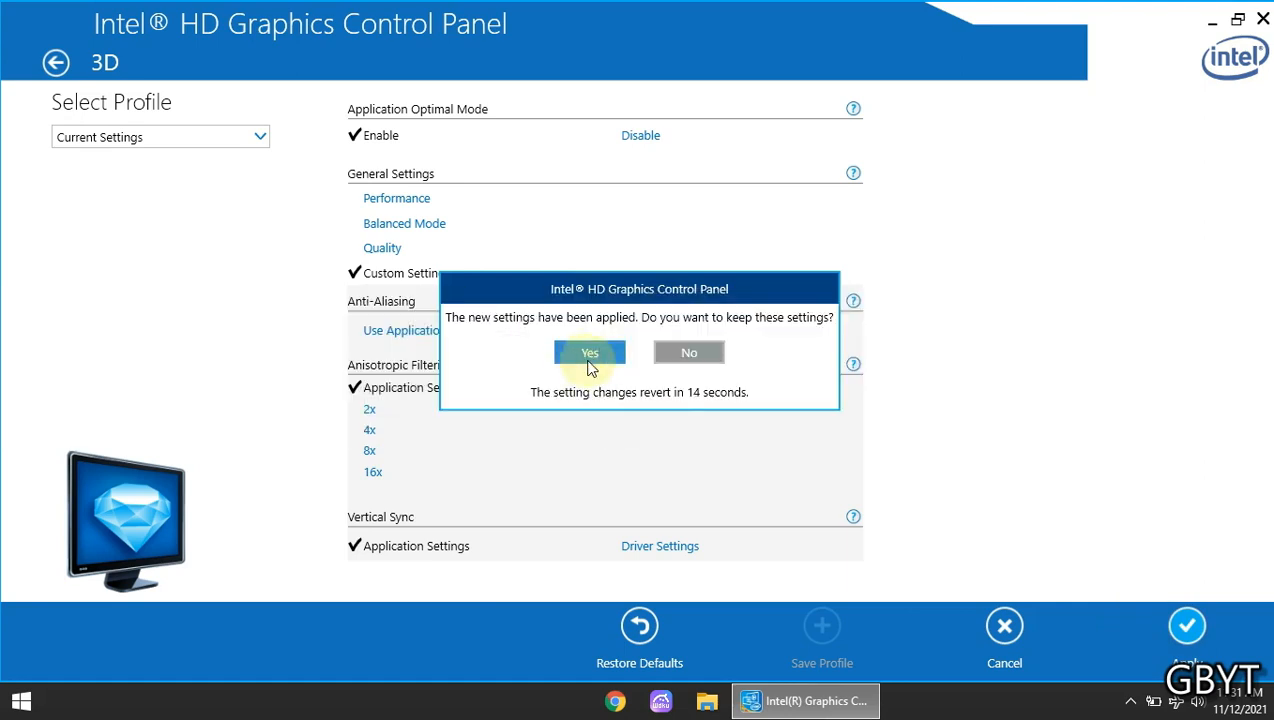
left_click(589, 358)
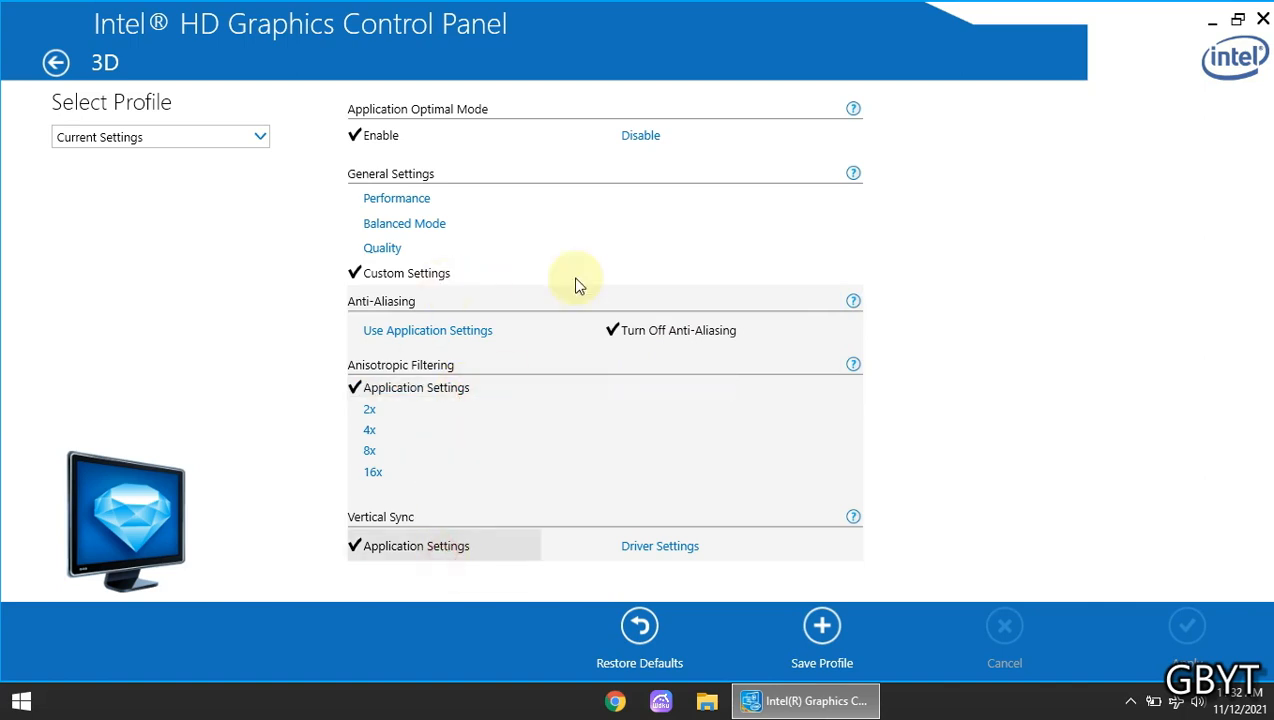
left_click(55, 66)
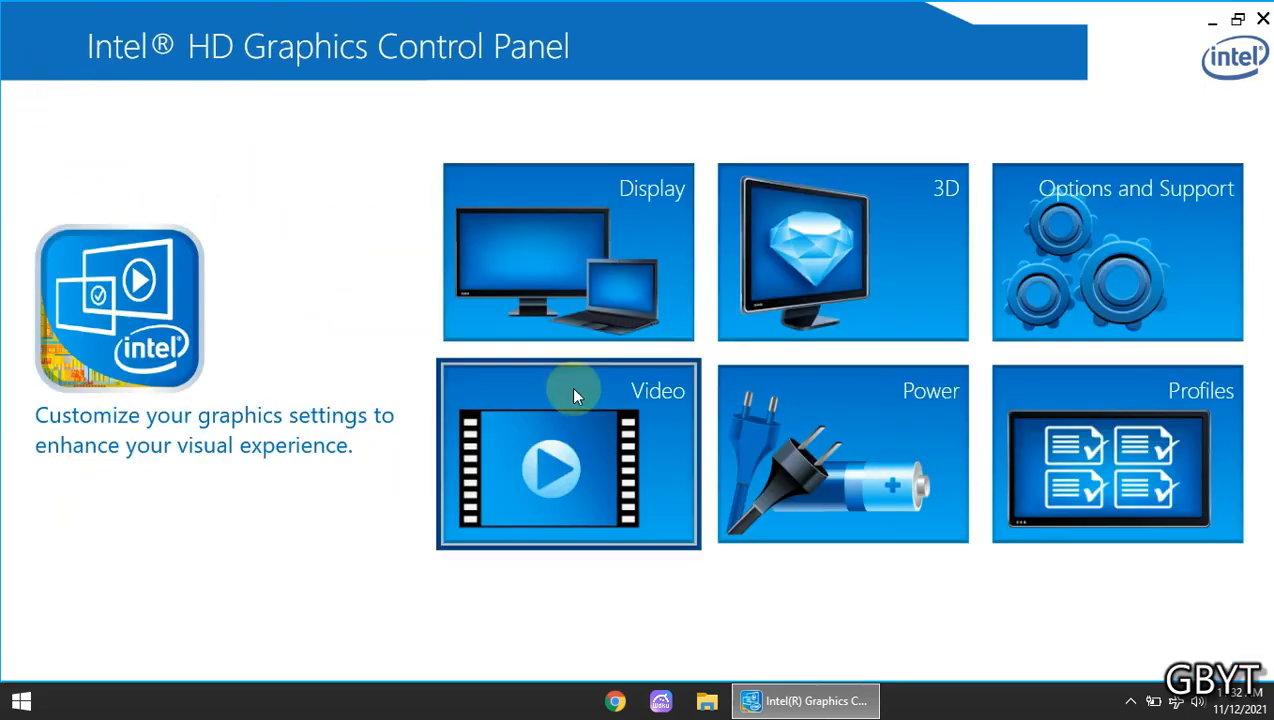
- Set the plugged-in graphics power plan to Maximum Performance, apply it and keep the new settings
left_click(828, 440)
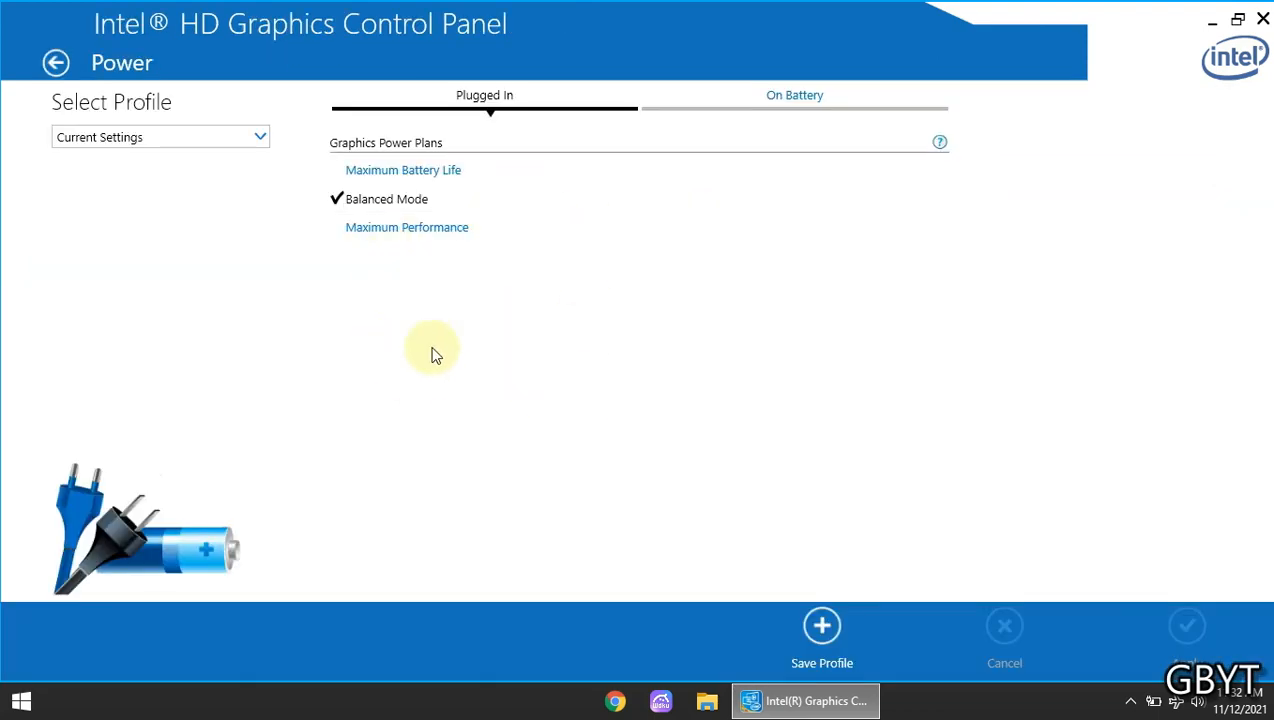
left_click(380, 228)
left_click(1192, 627)
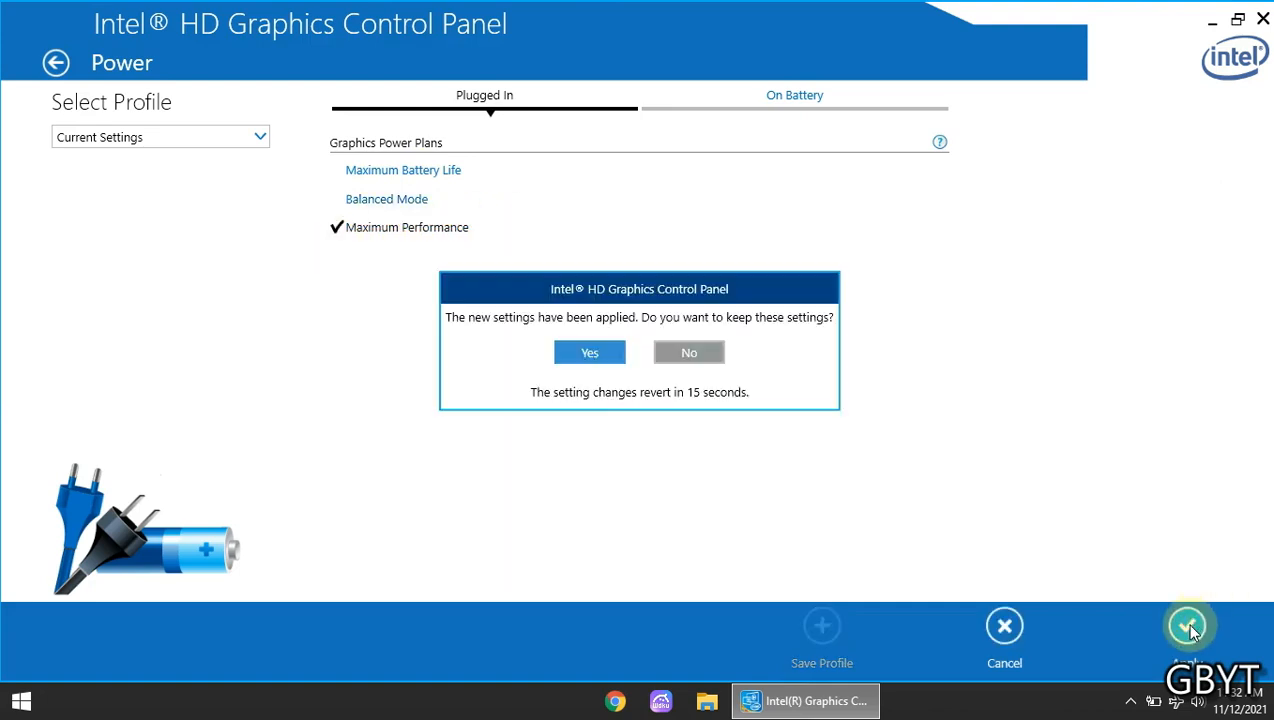
left_click(595, 352)
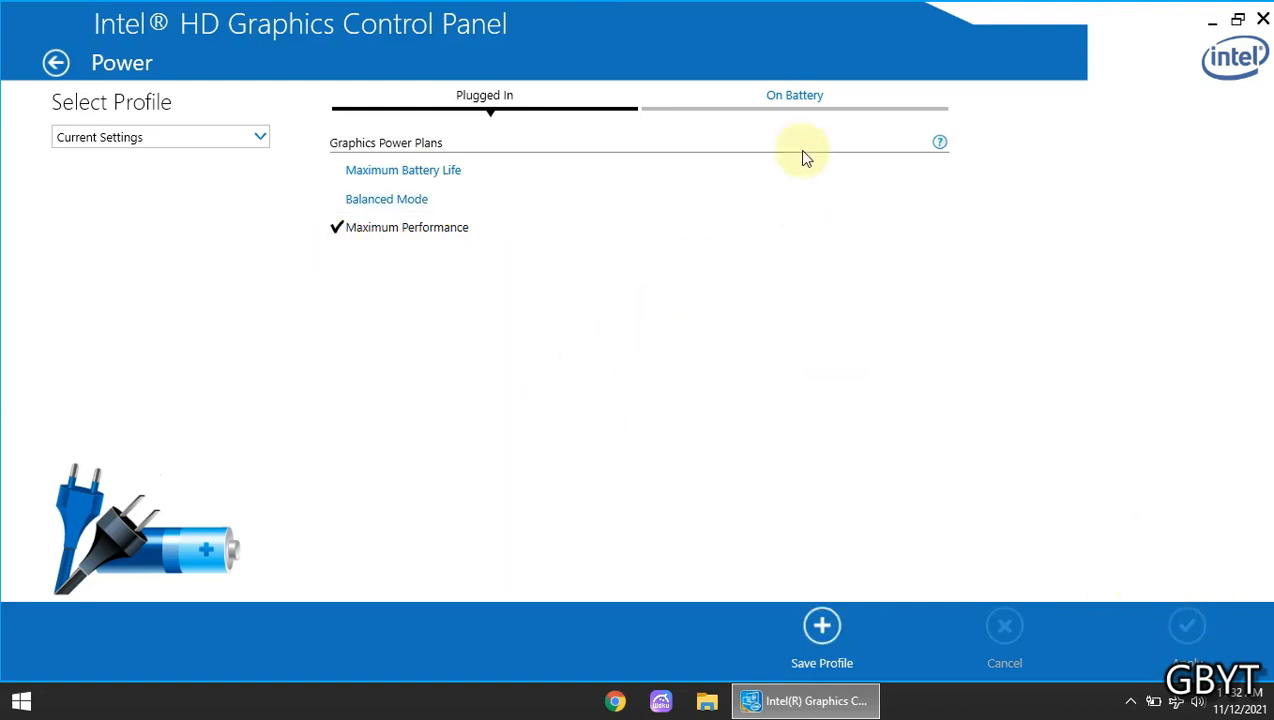
- Set the on-battery power plan to Maximum Performance with Display Power Saving Technology disabled, apply and keep the settings, and return to the home page
left_click(795, 95)
left_click(427, 232)
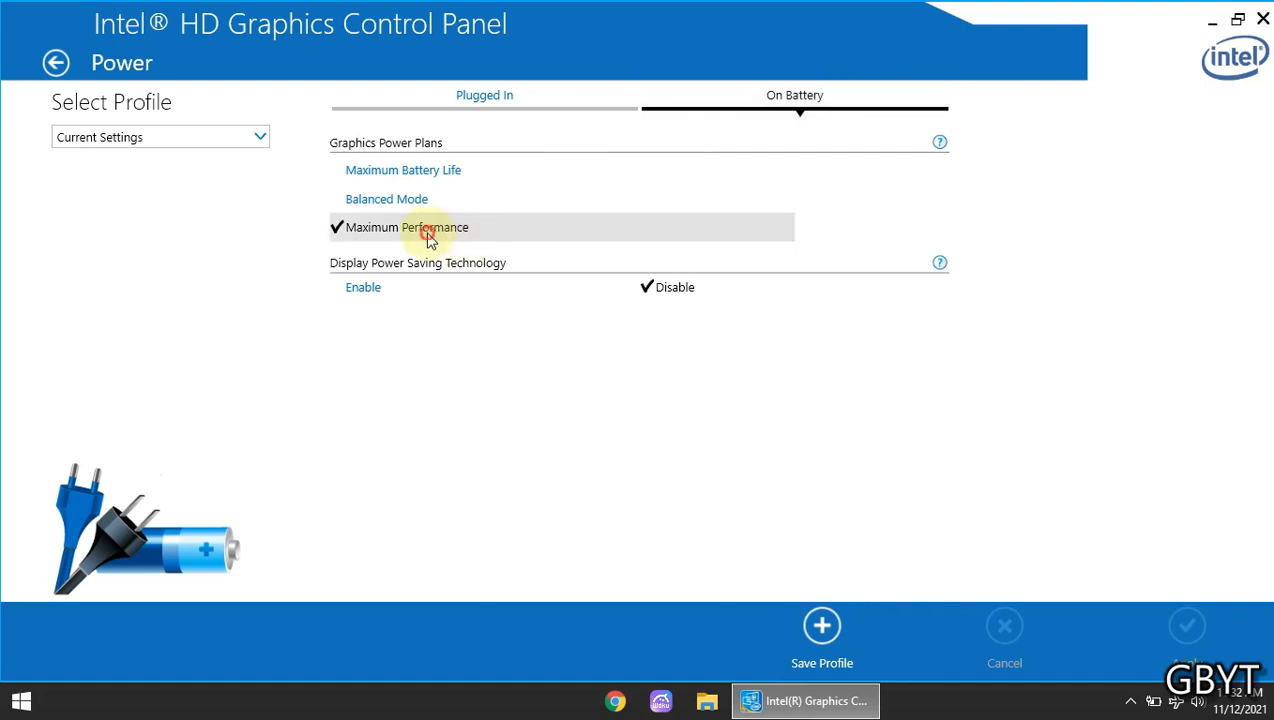
left_click(376, 289)
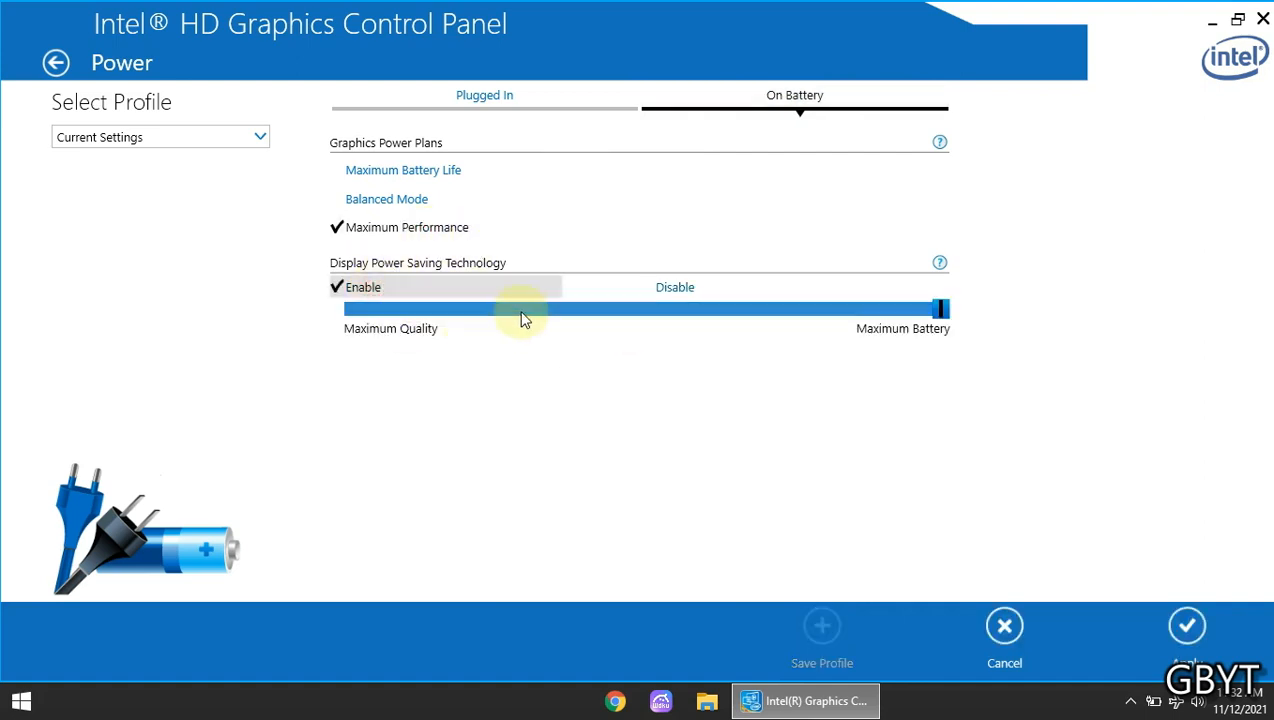
left_click(690, 287)
left_click(1187, 627)
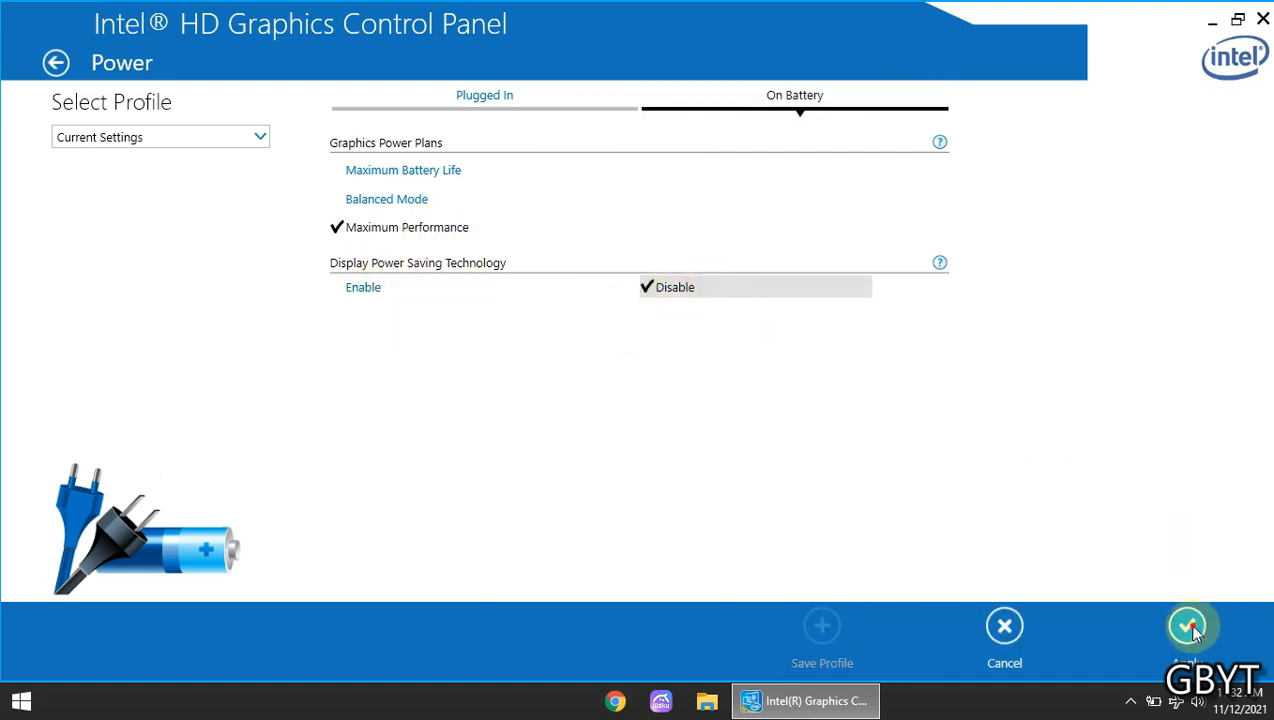
left_click(595, 352)
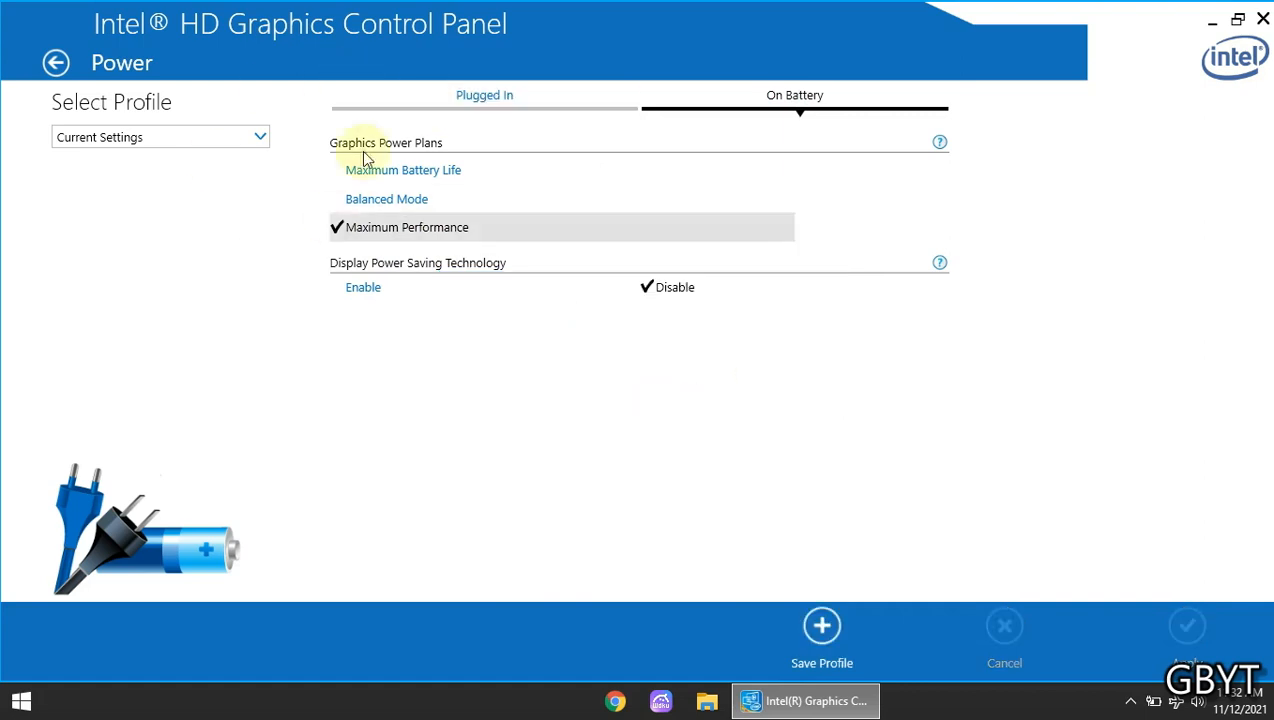
left_click(60, 64)
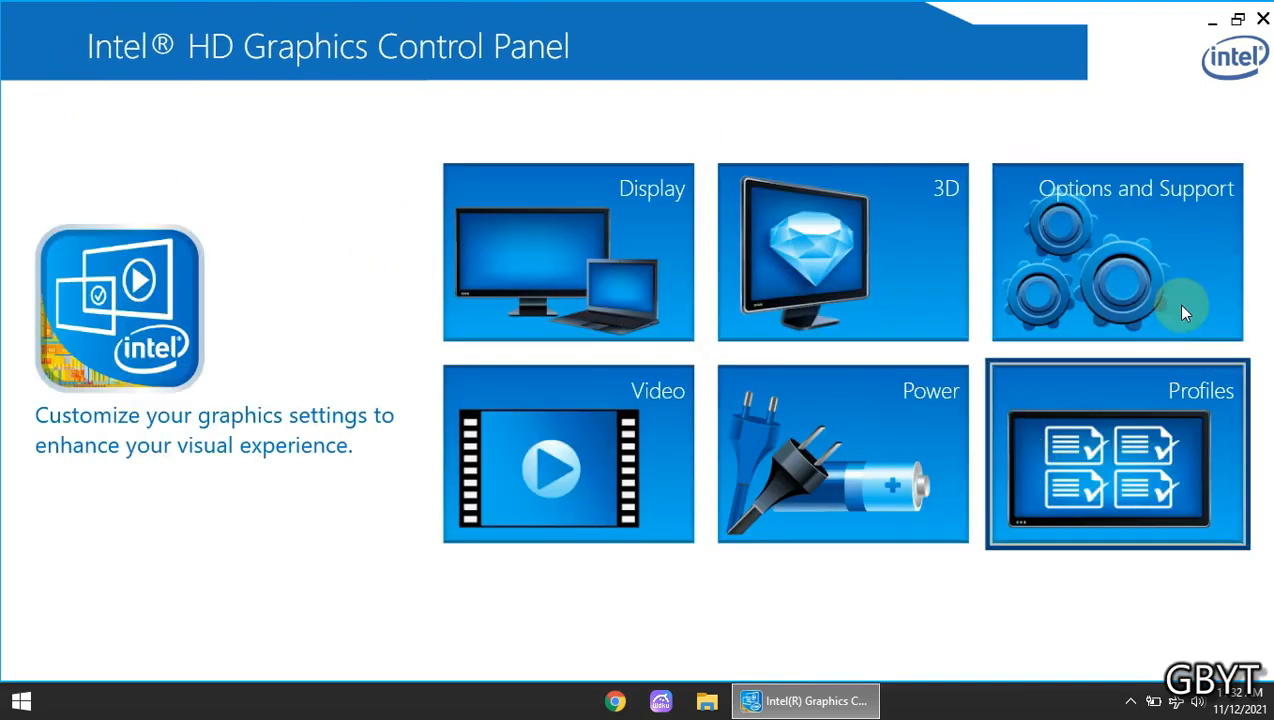
- Save the current display, color, video, 3D, options and power settings as a profile named Gaming
left_click(1170, 435)
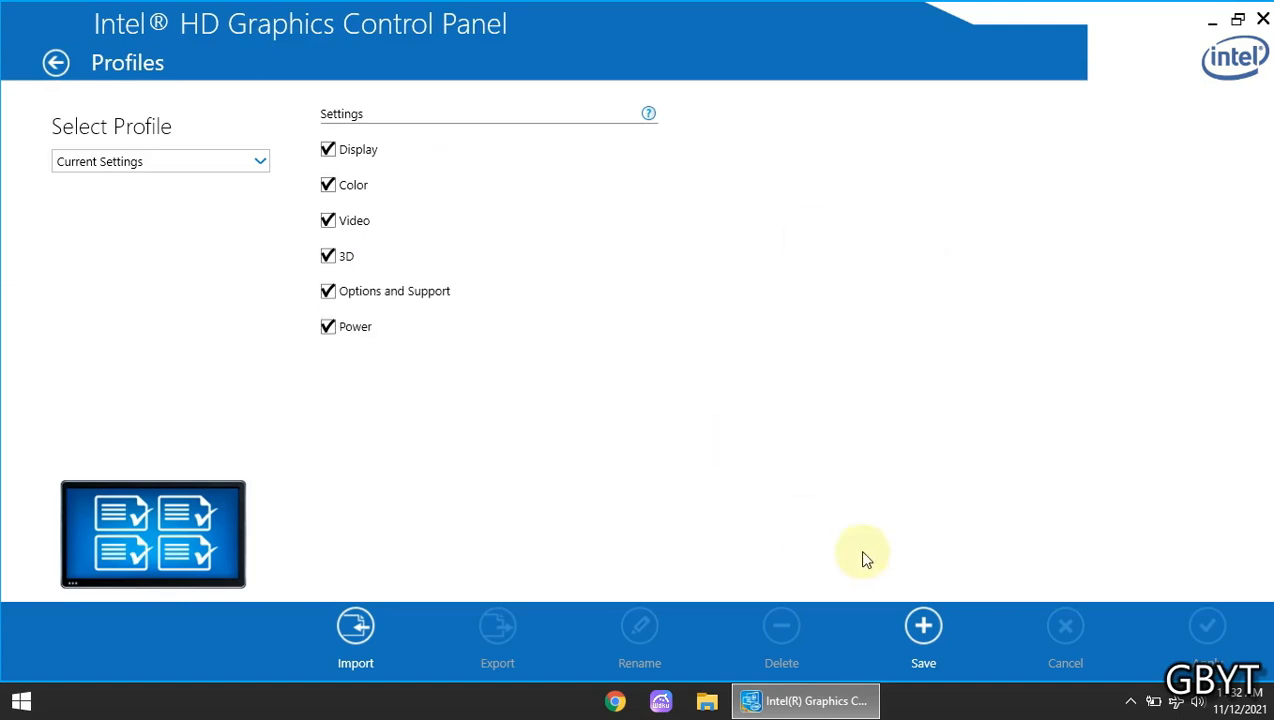
left_click(924, 628)
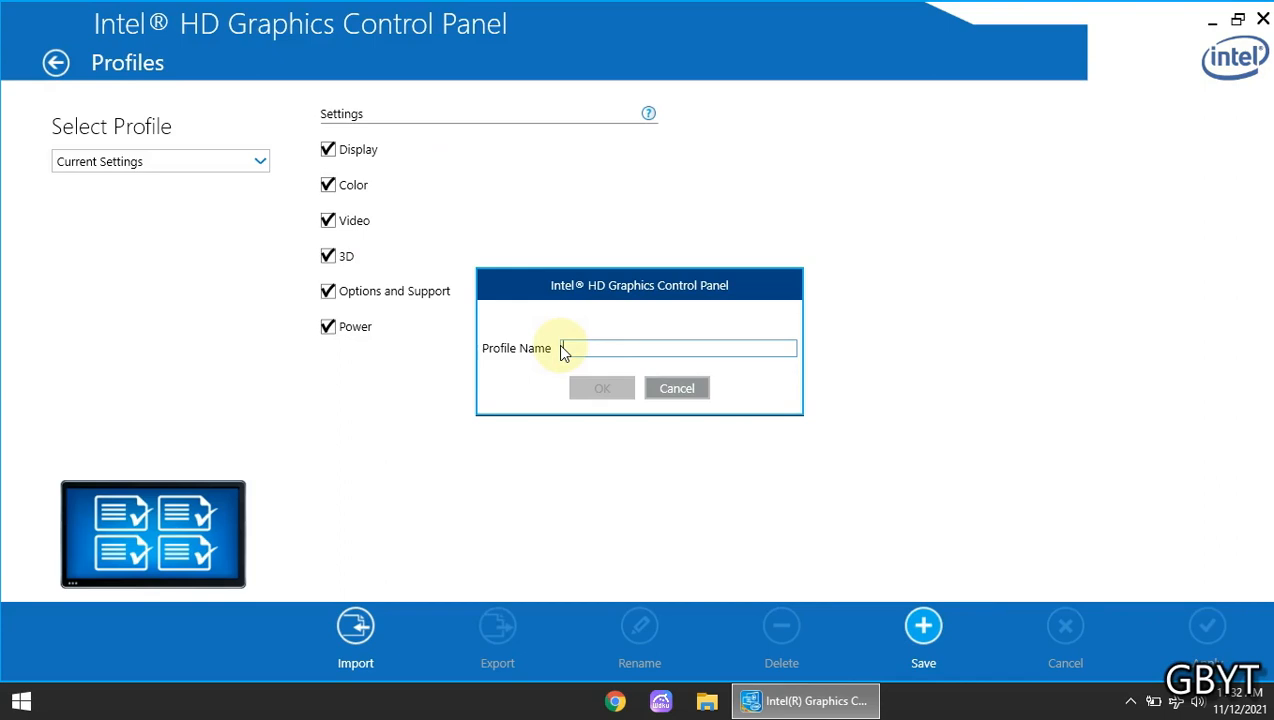
type("Gaming")
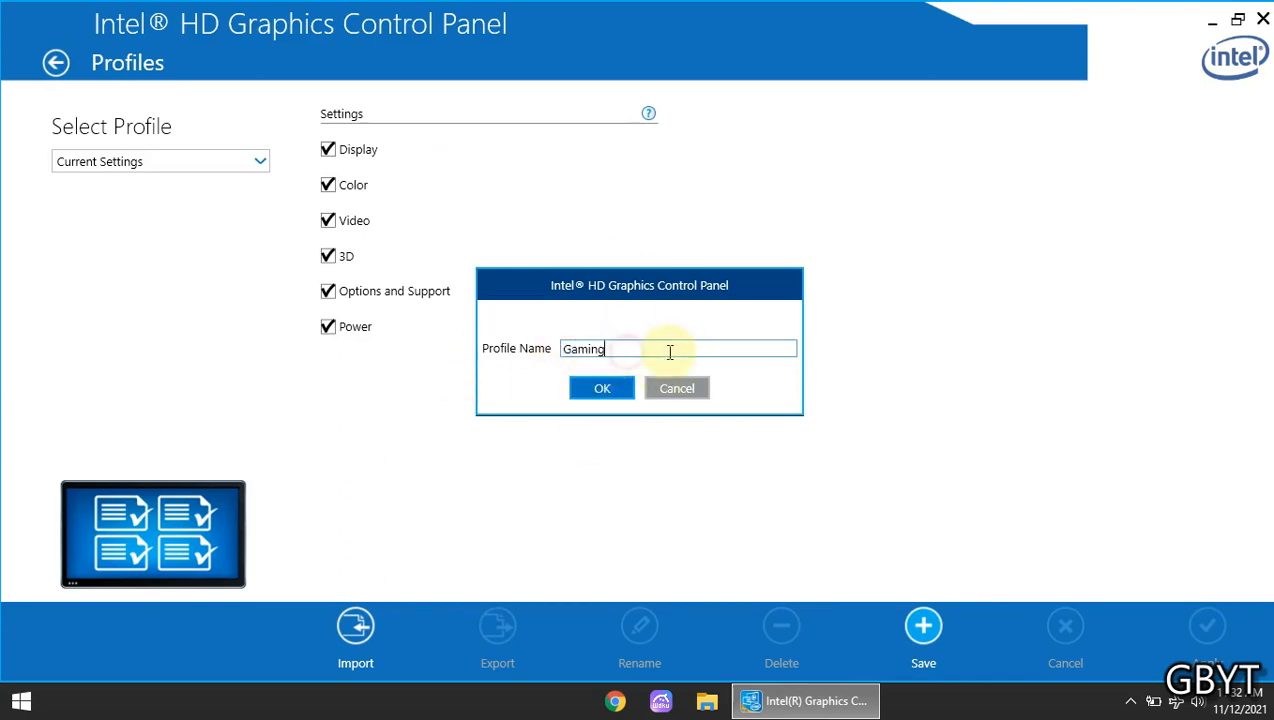
left_click(591, 399)
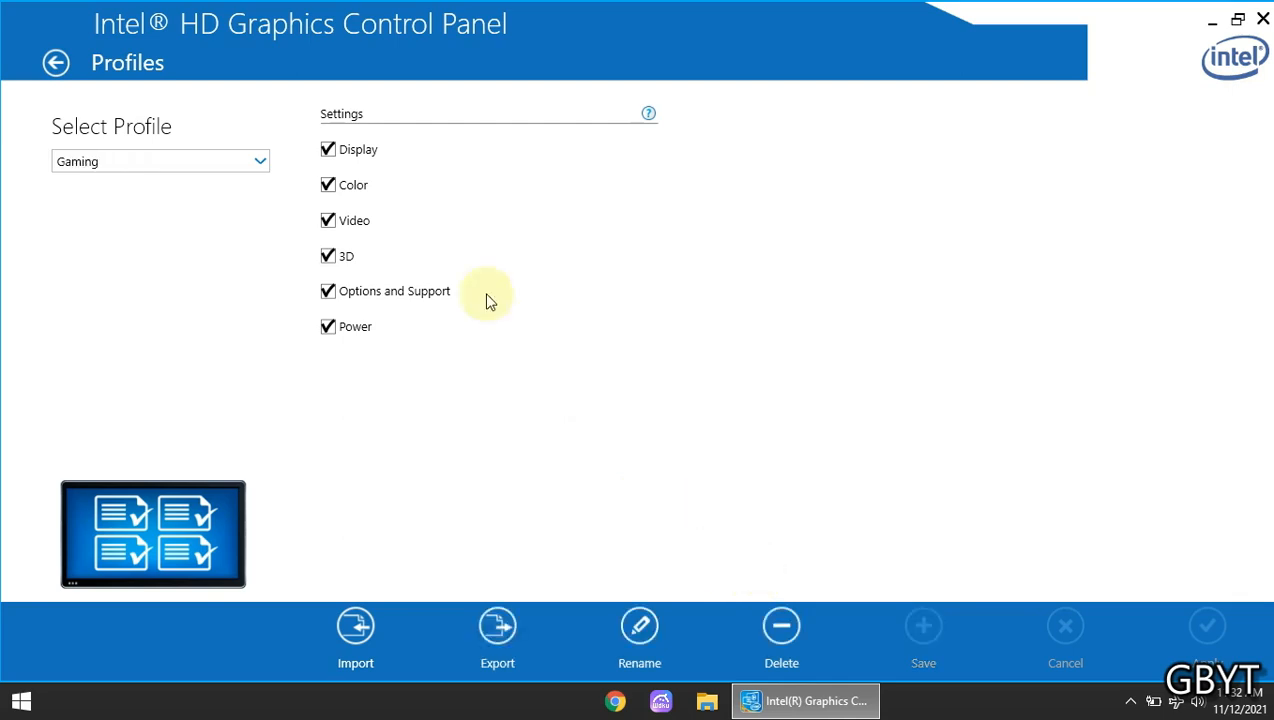
- Check the list of available profiles, keep Gaming selected, and return to the home page
left_click(258, 164)
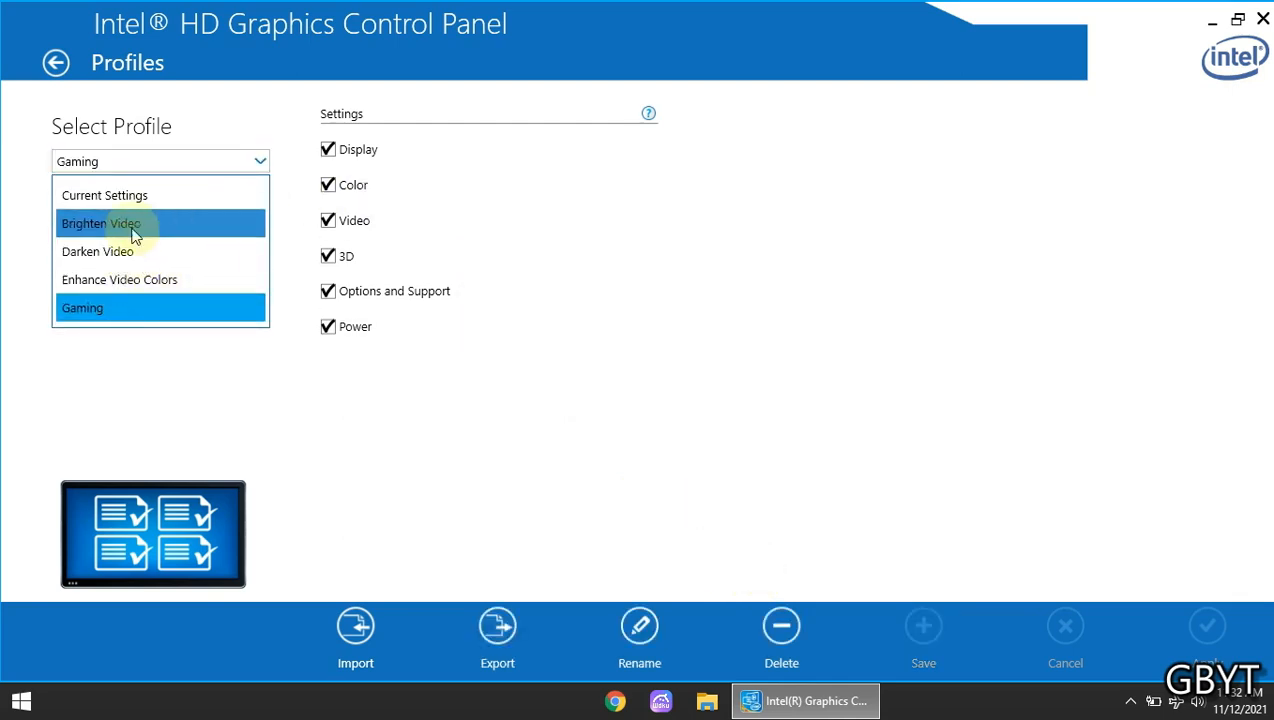
left_click(148, 322)
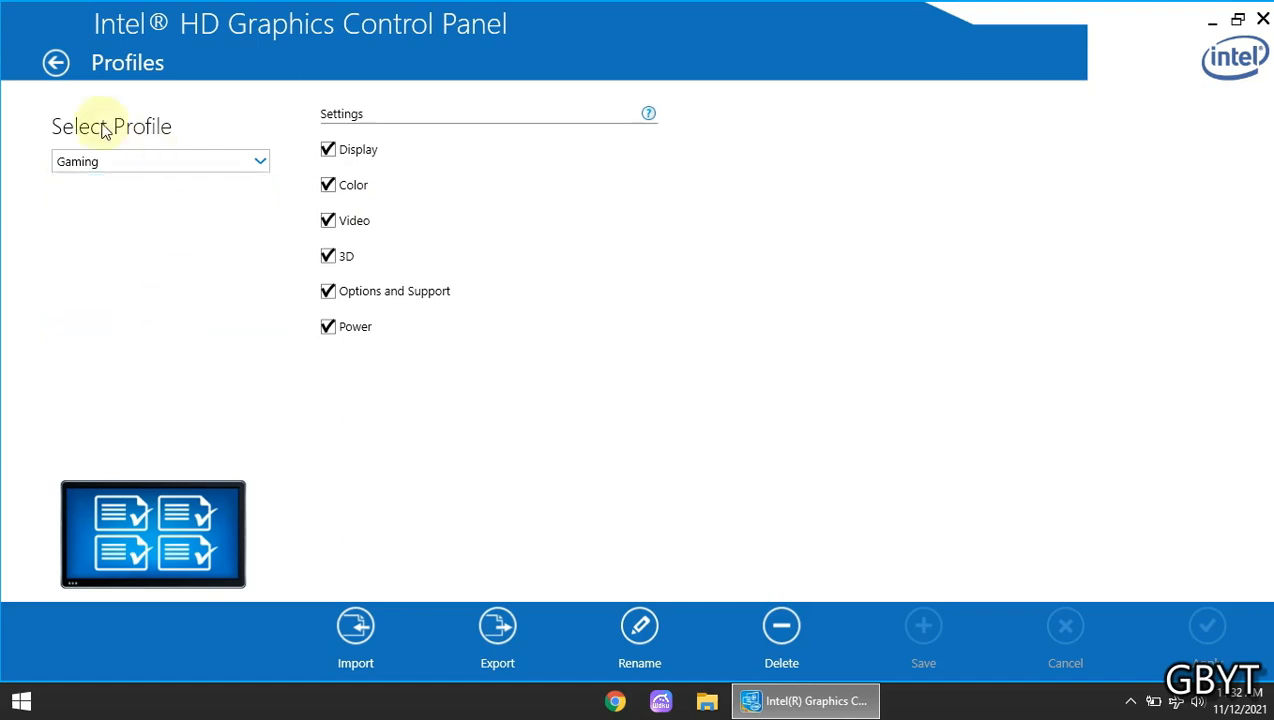
left_click(57, 64)
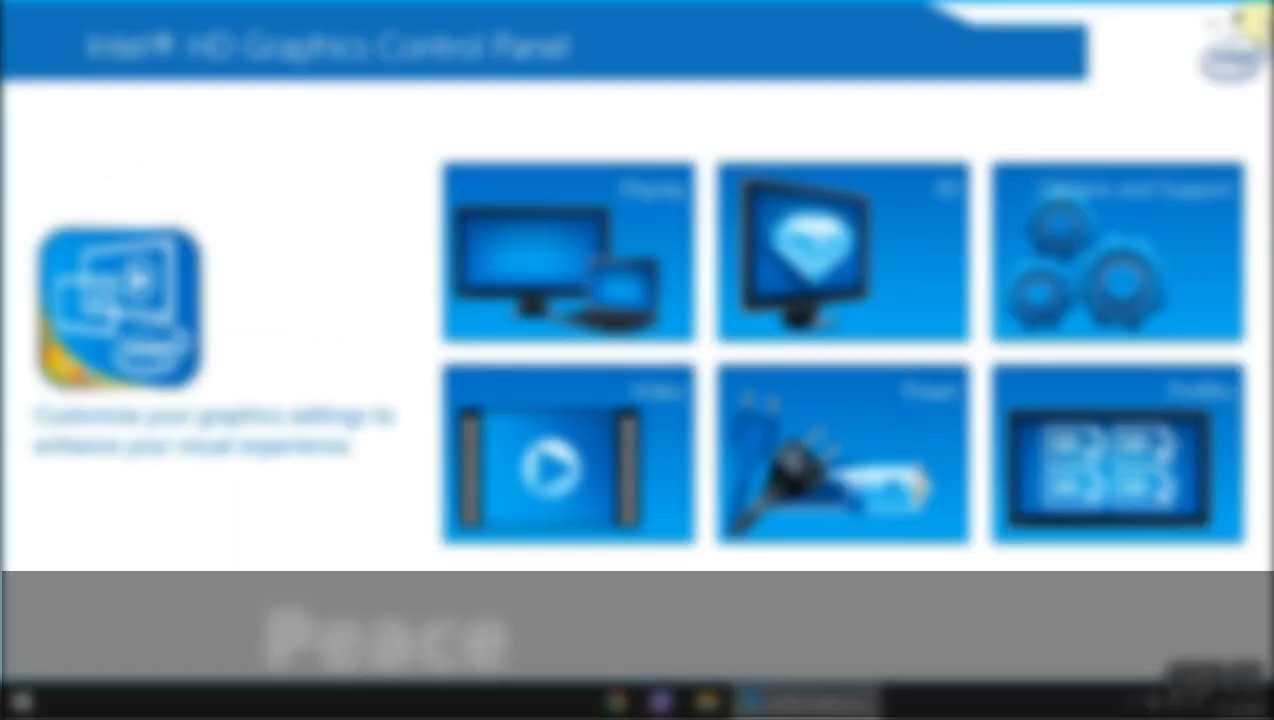